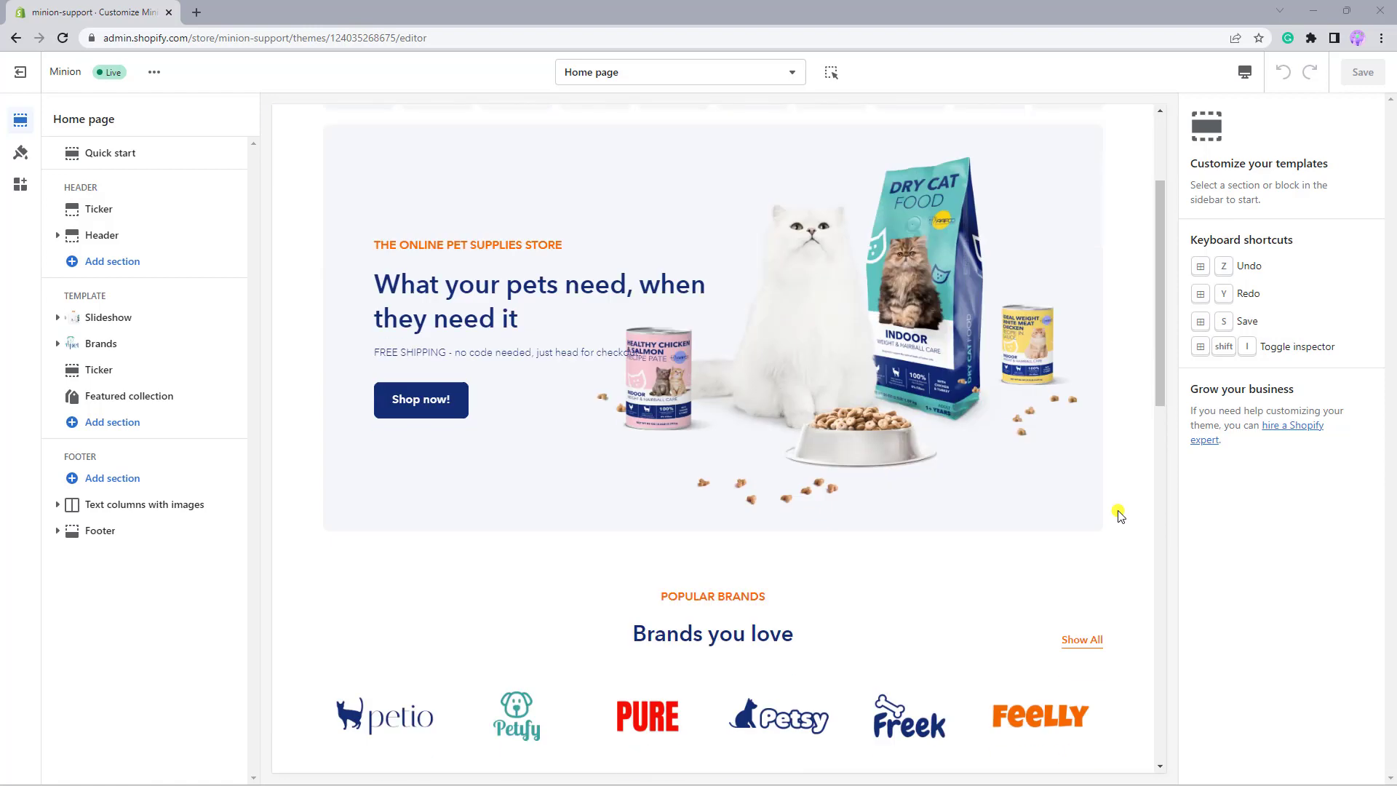
# Expand the Footer section, review the settings of its CORPORATE, NEED ASSISTANCE? and NEWSLETTER SIGNUP blocks, and open the footer's own settings.
pyautogui.scroll(-2, 1118, 514)
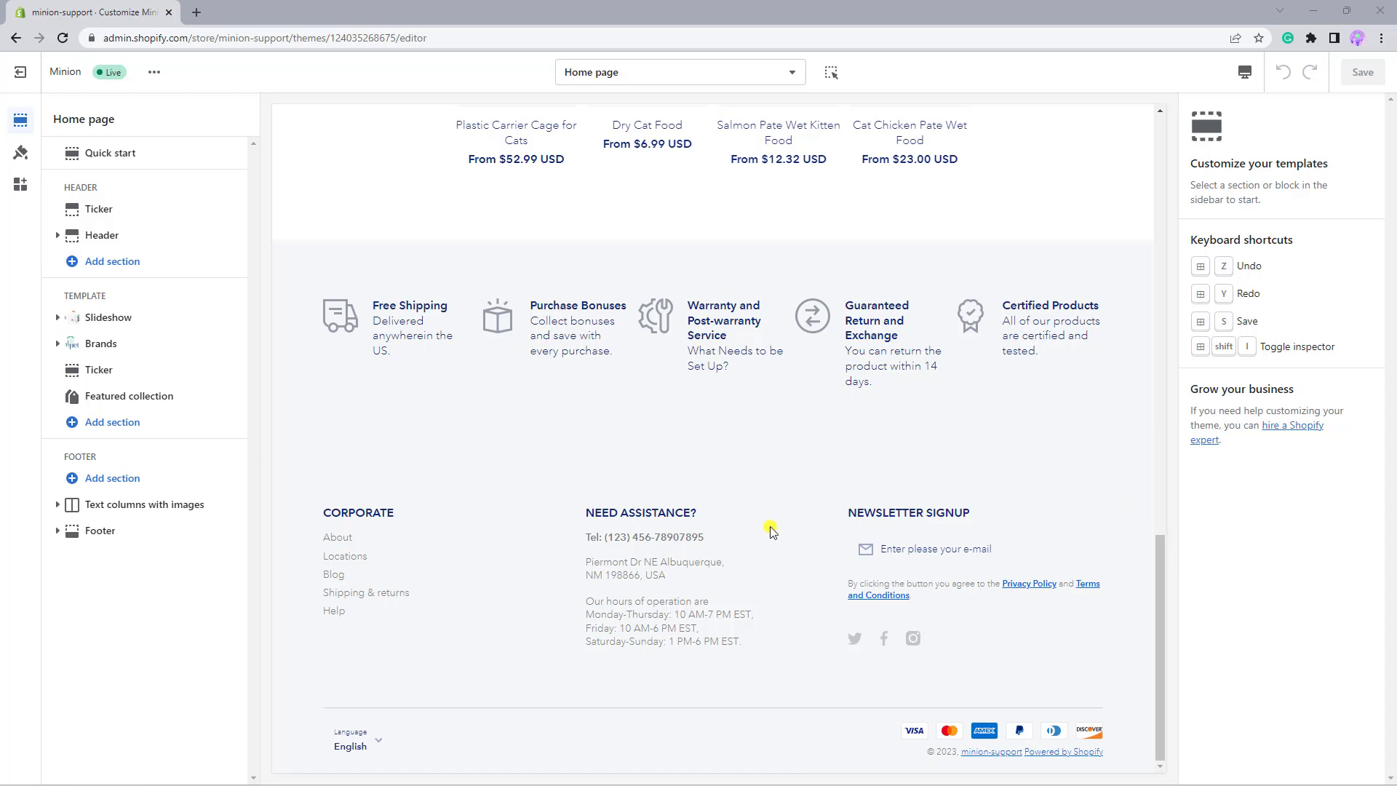
pyautogui.click(57, 532)
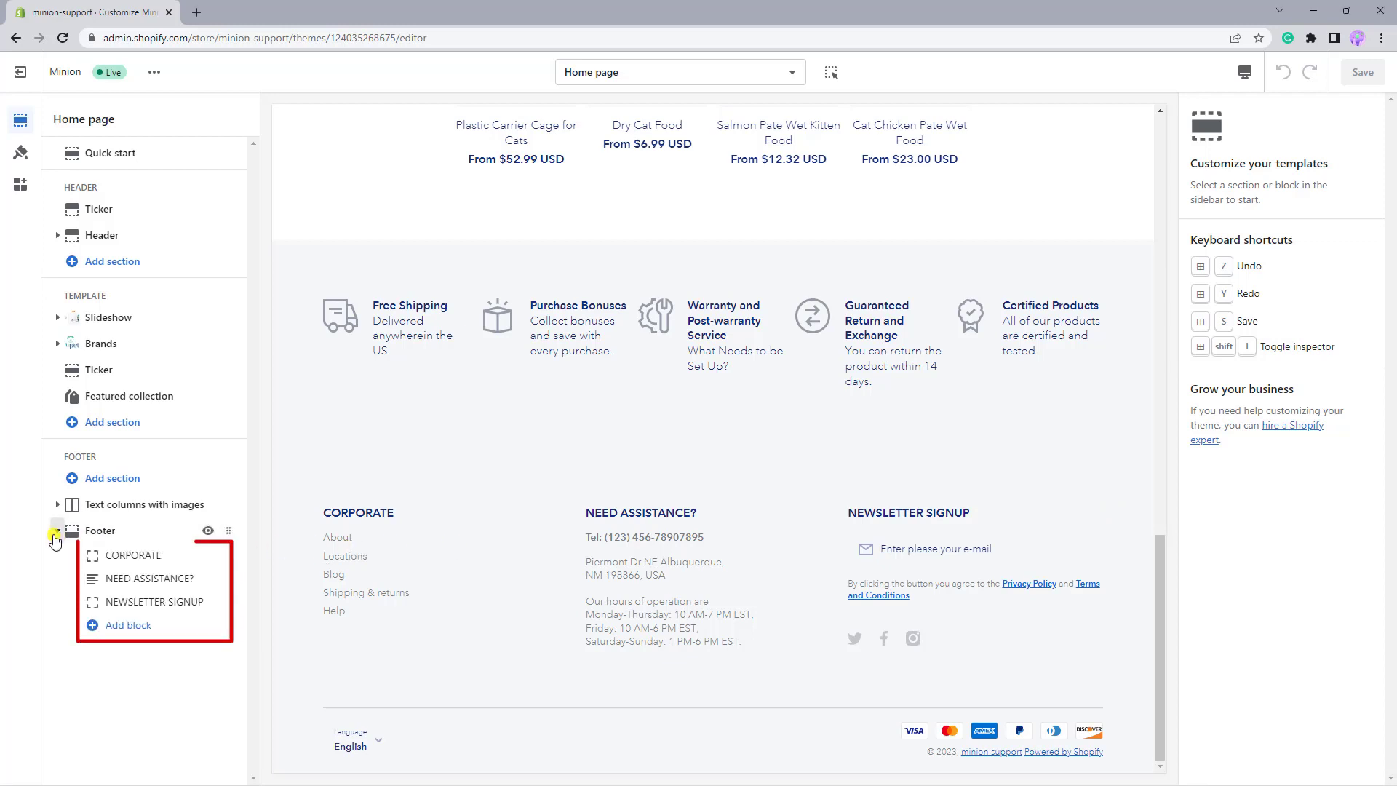
pyautogui.click(112, 560)
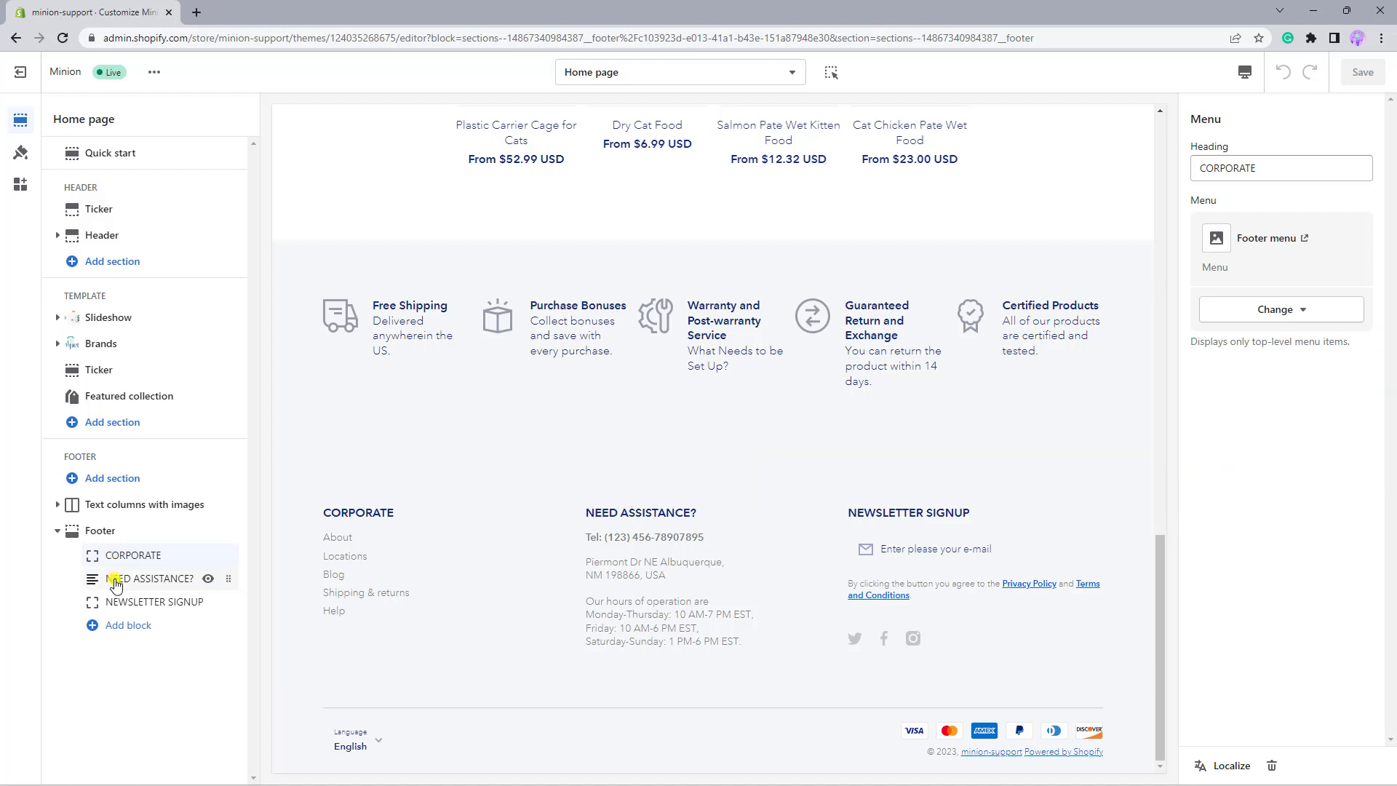
pyautogui.click(115, 582)
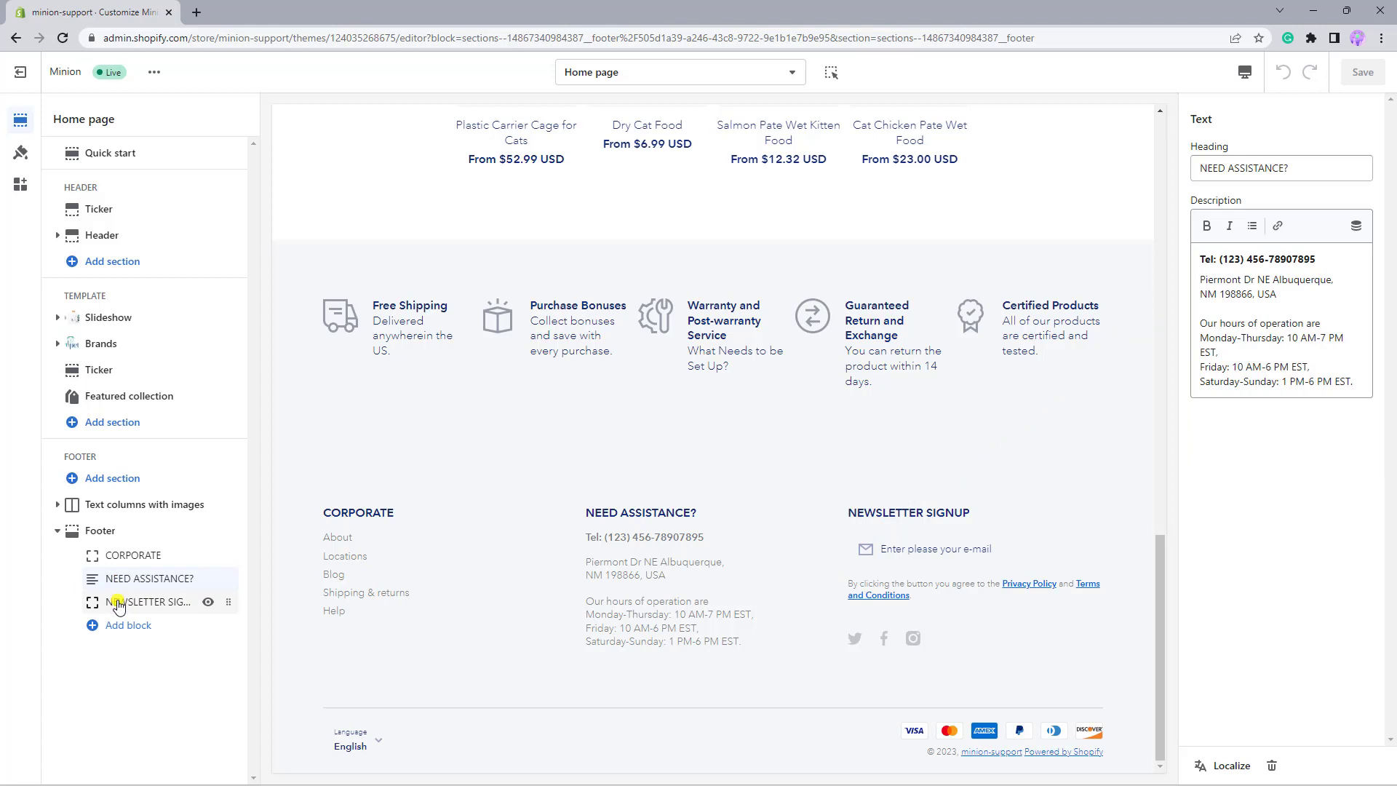
pyautogui.click(119, 603)
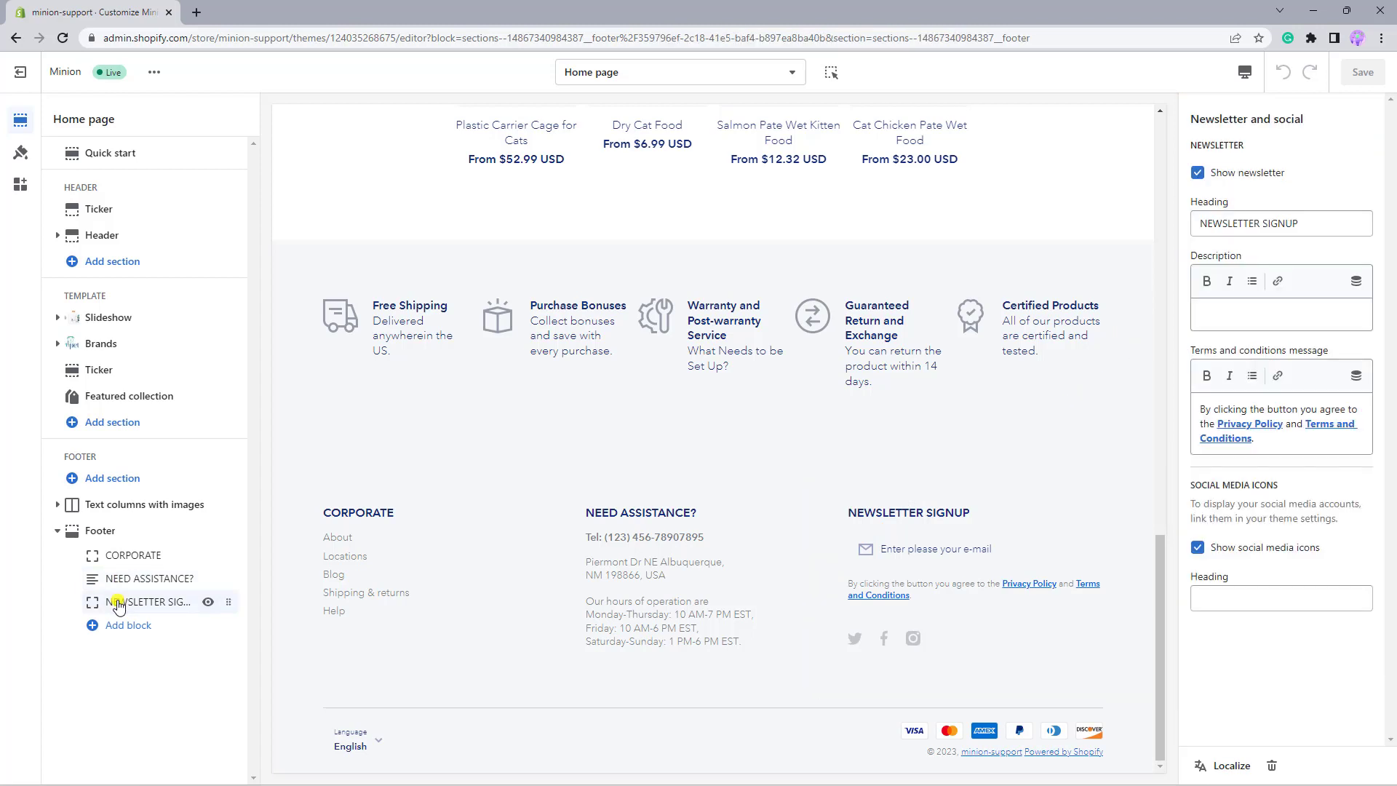
pyautogui.click(100, 535)
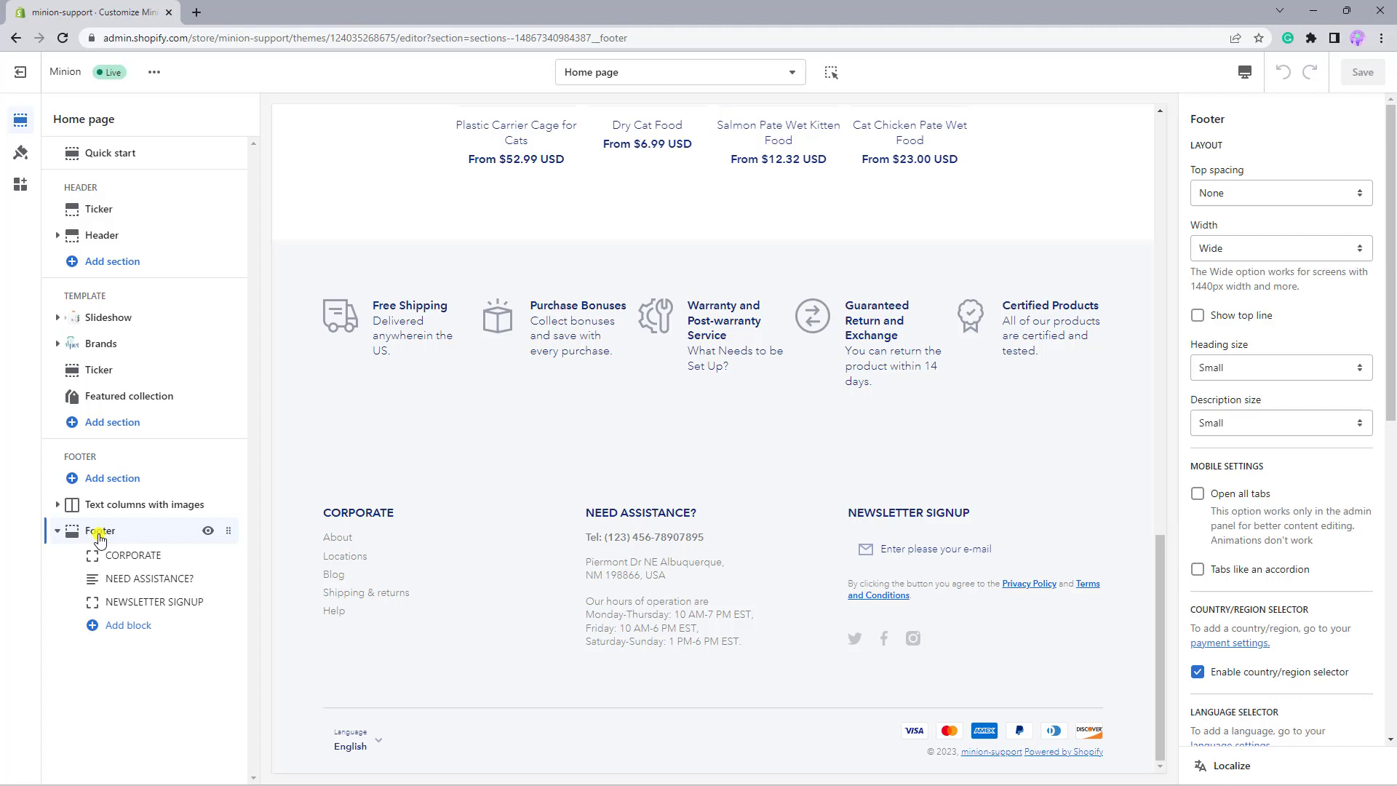
# Try the Small, Medium and Normal top spacing options on the footer, ending back on None.
pyautogui.click(1346, 192)
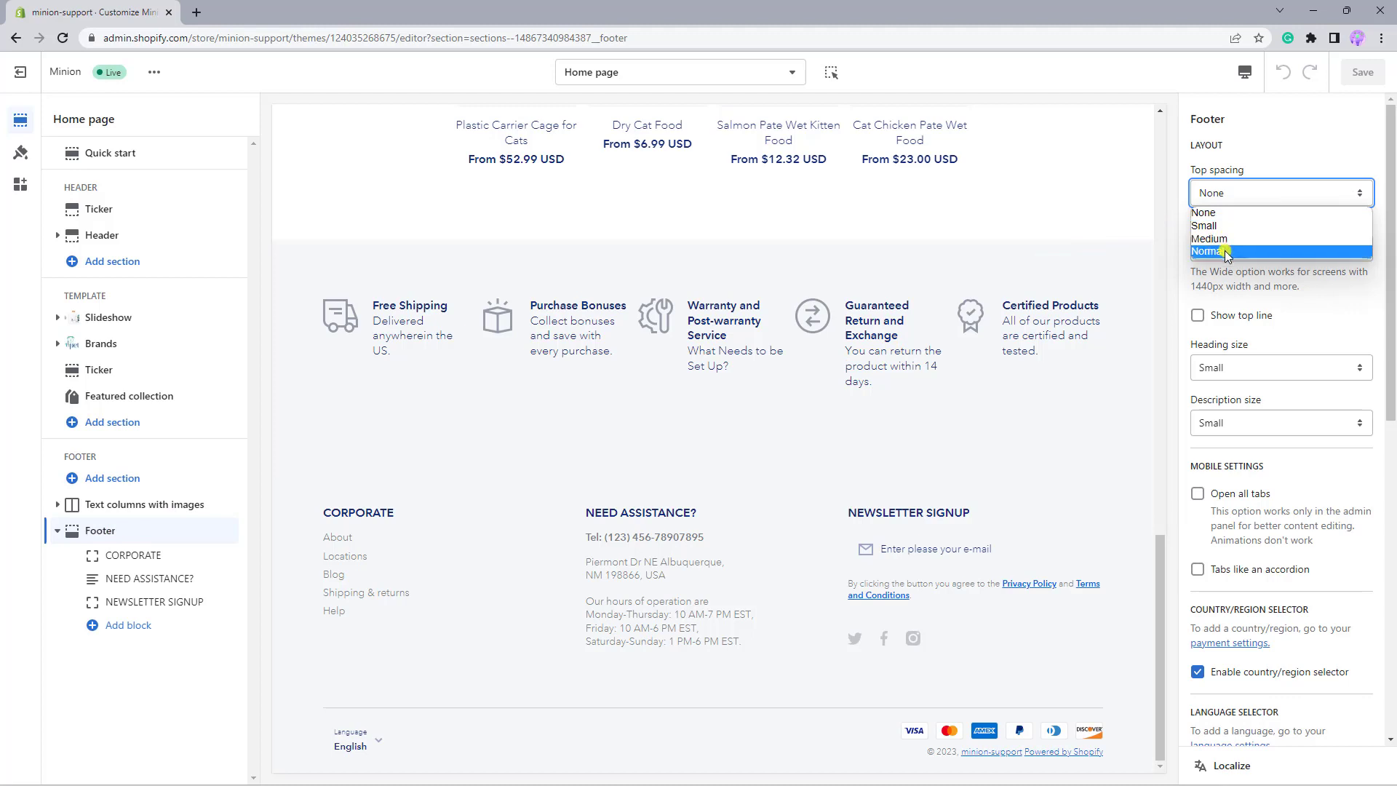
pyautogui.click(1222, 227)
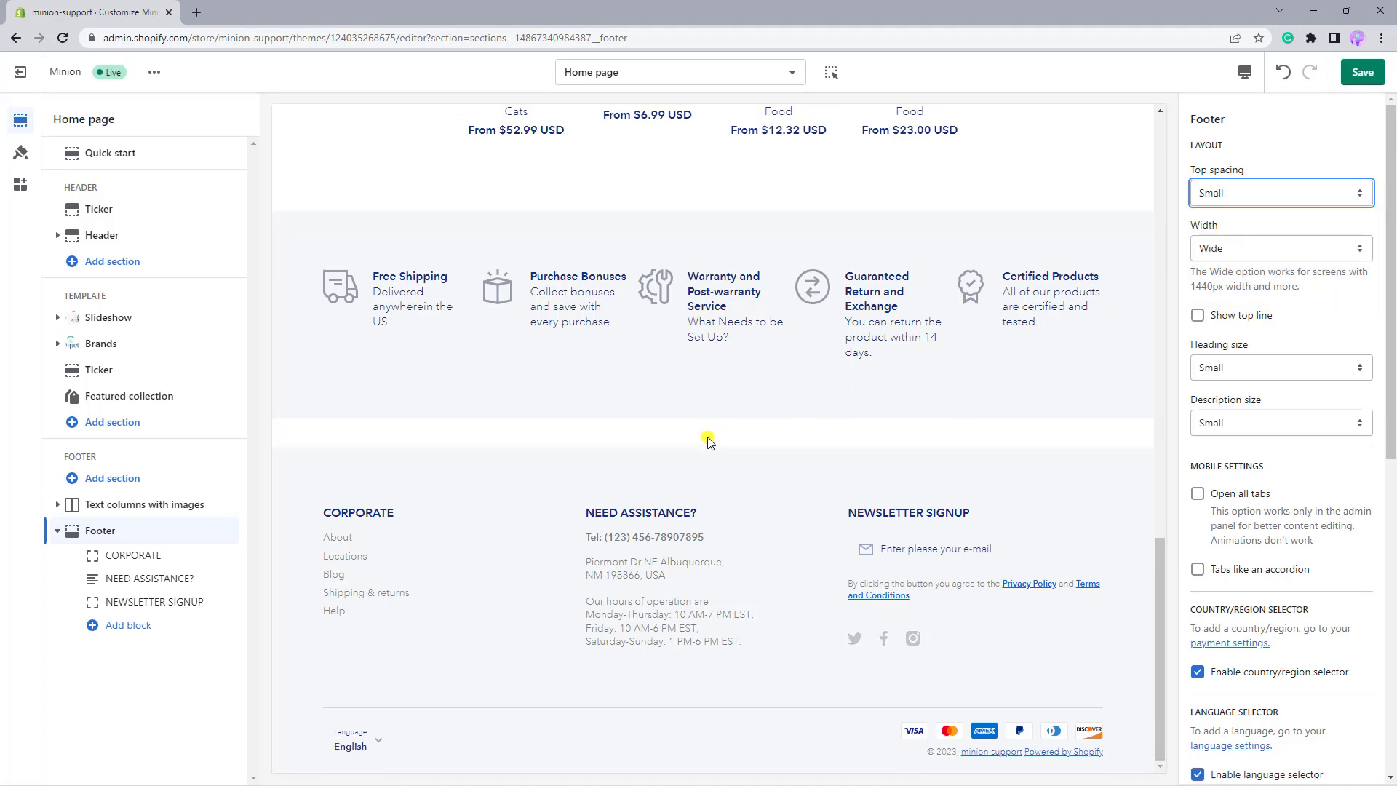
pyautogui.click(1236, 197)
pyautogui.click(1232, 227)
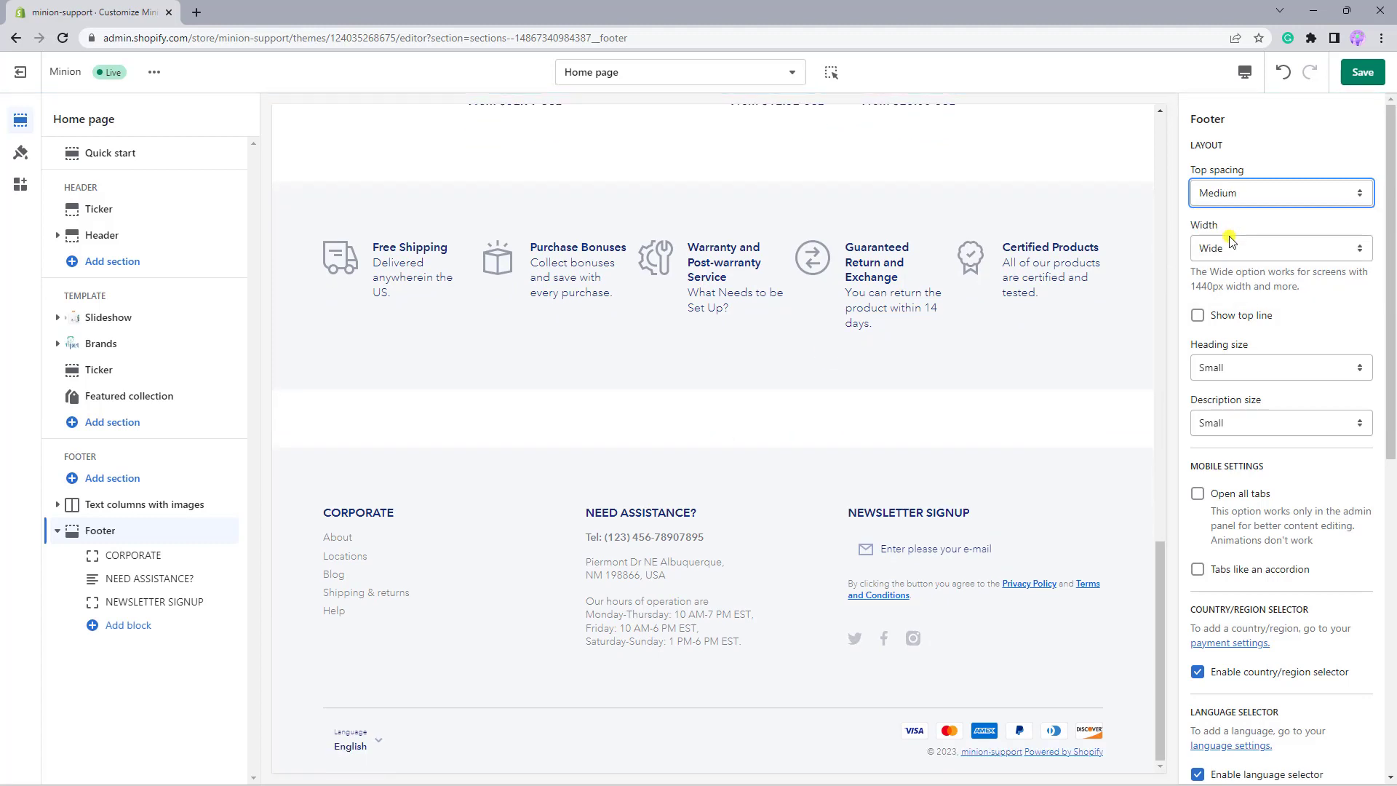
pyautogui.click(1237, 200)
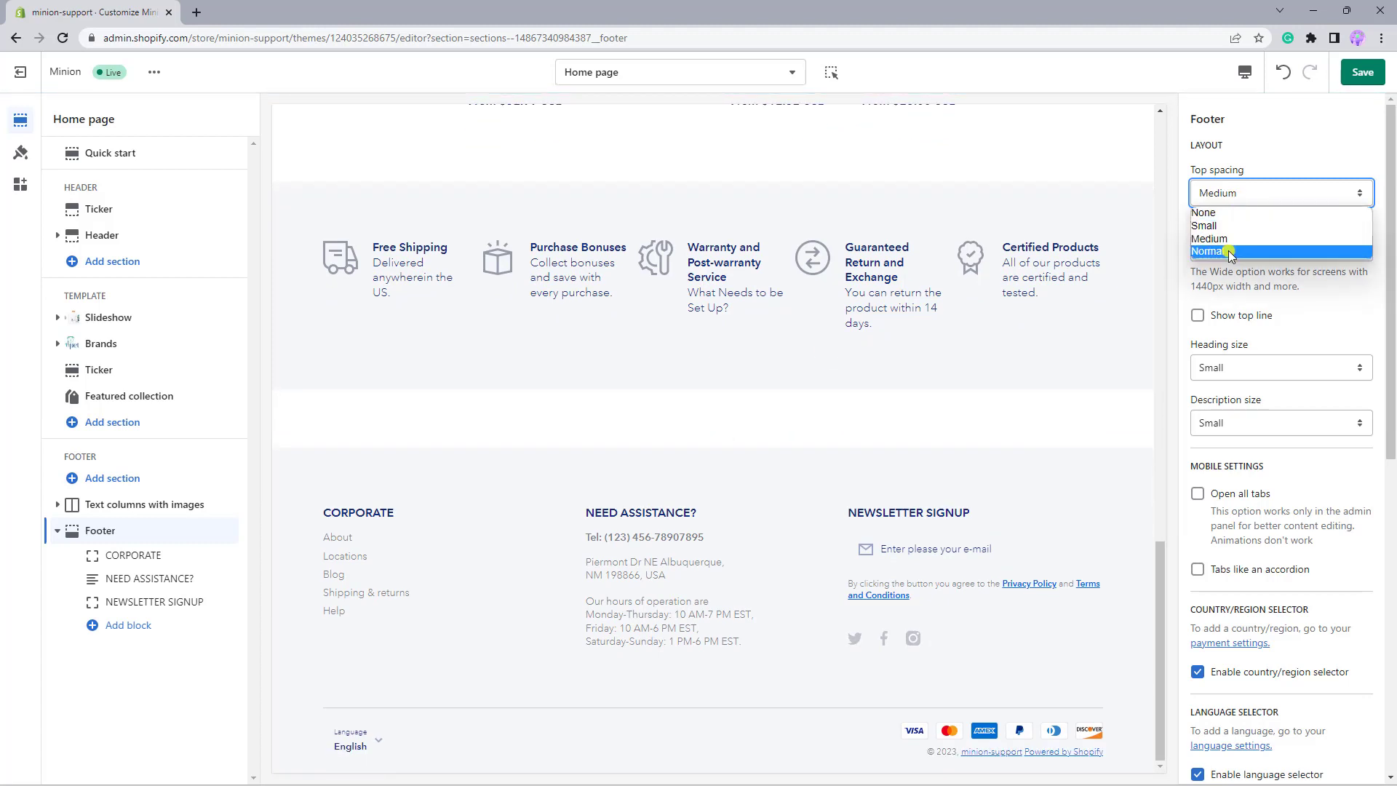
pyautogui.click(1228, 250)
pyautogui.click(1229, 200)
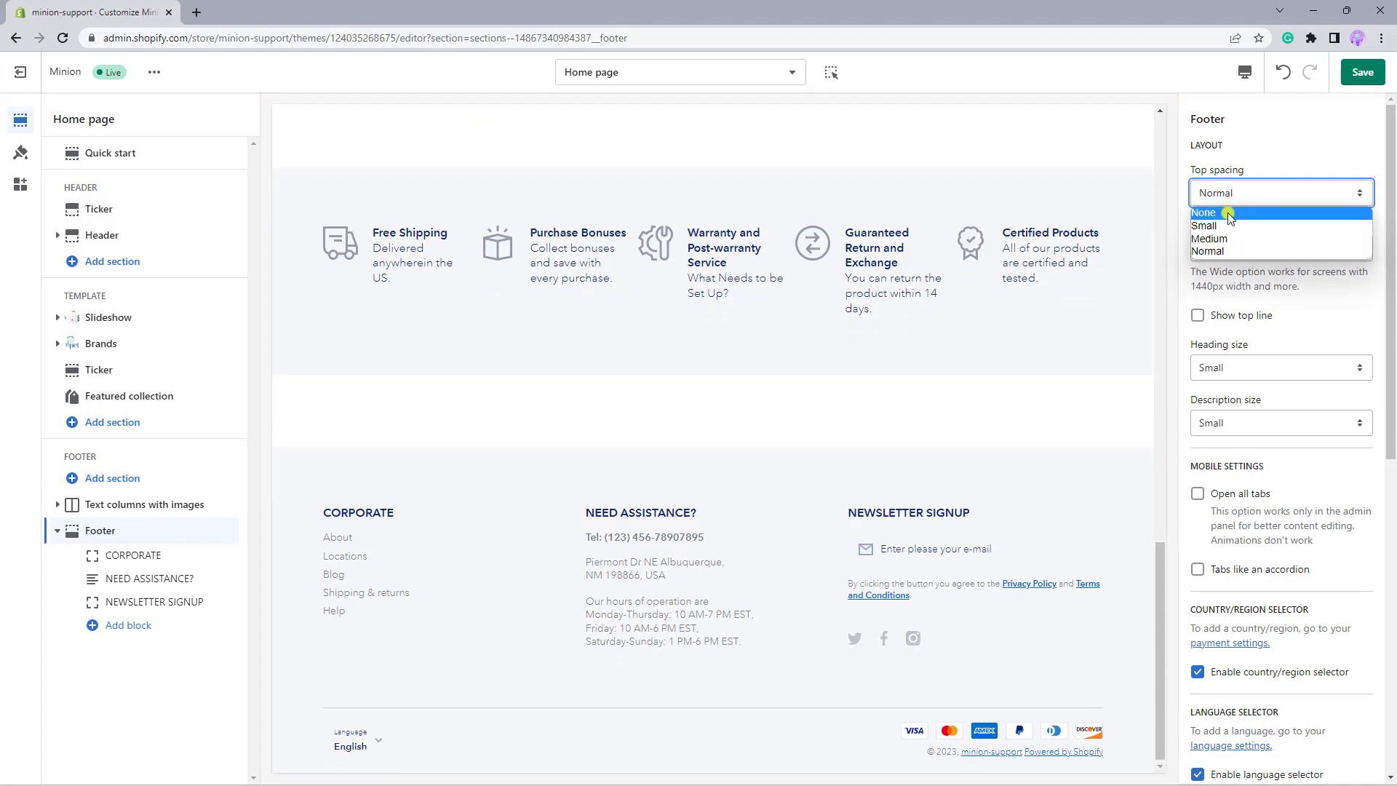
pyautogui.click(1227, 212)
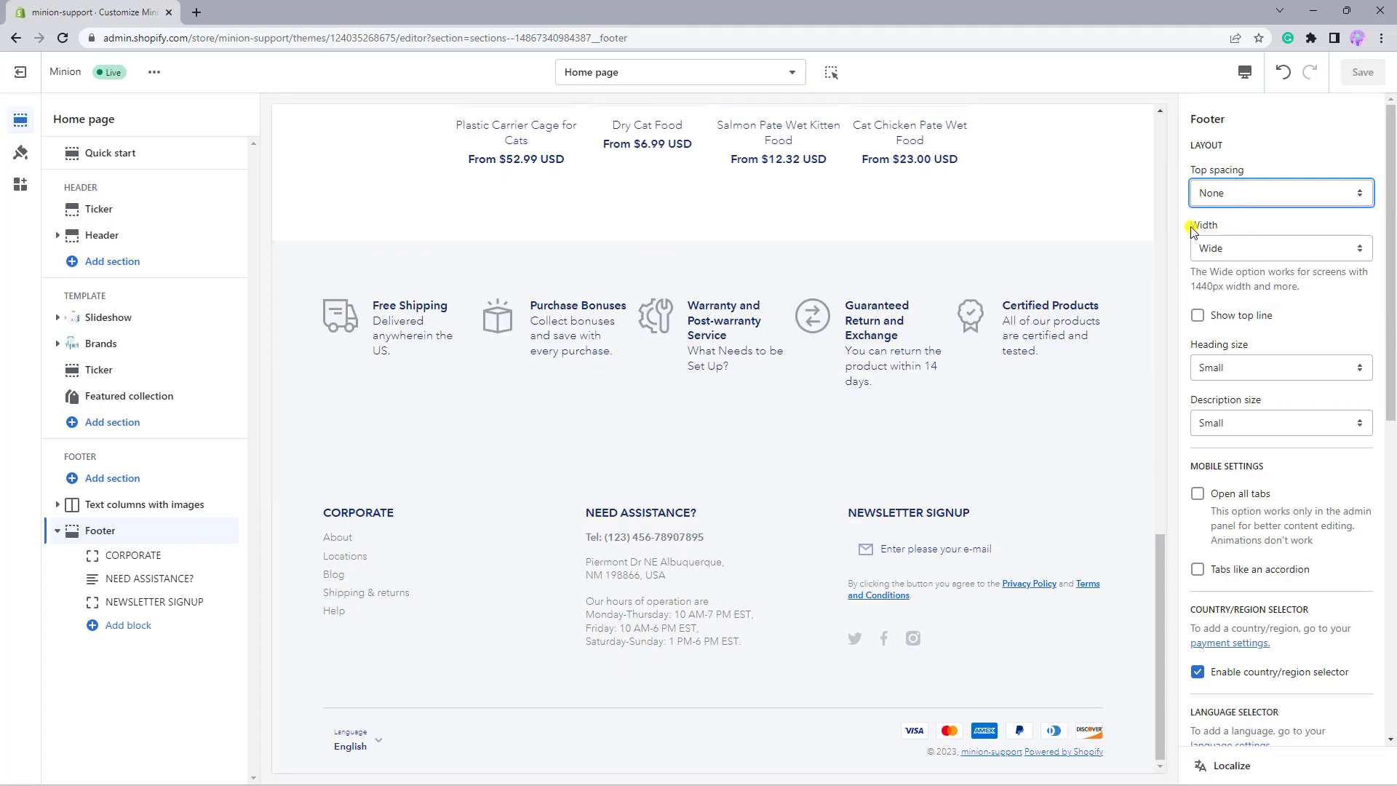
# Check the footer's width in the fullscreen preview and return to the desktop view.
pyautogui.moveTo(1190, 227); pyautogui.dragTo(1229, 227)
pyautogui.click(1230, 227)
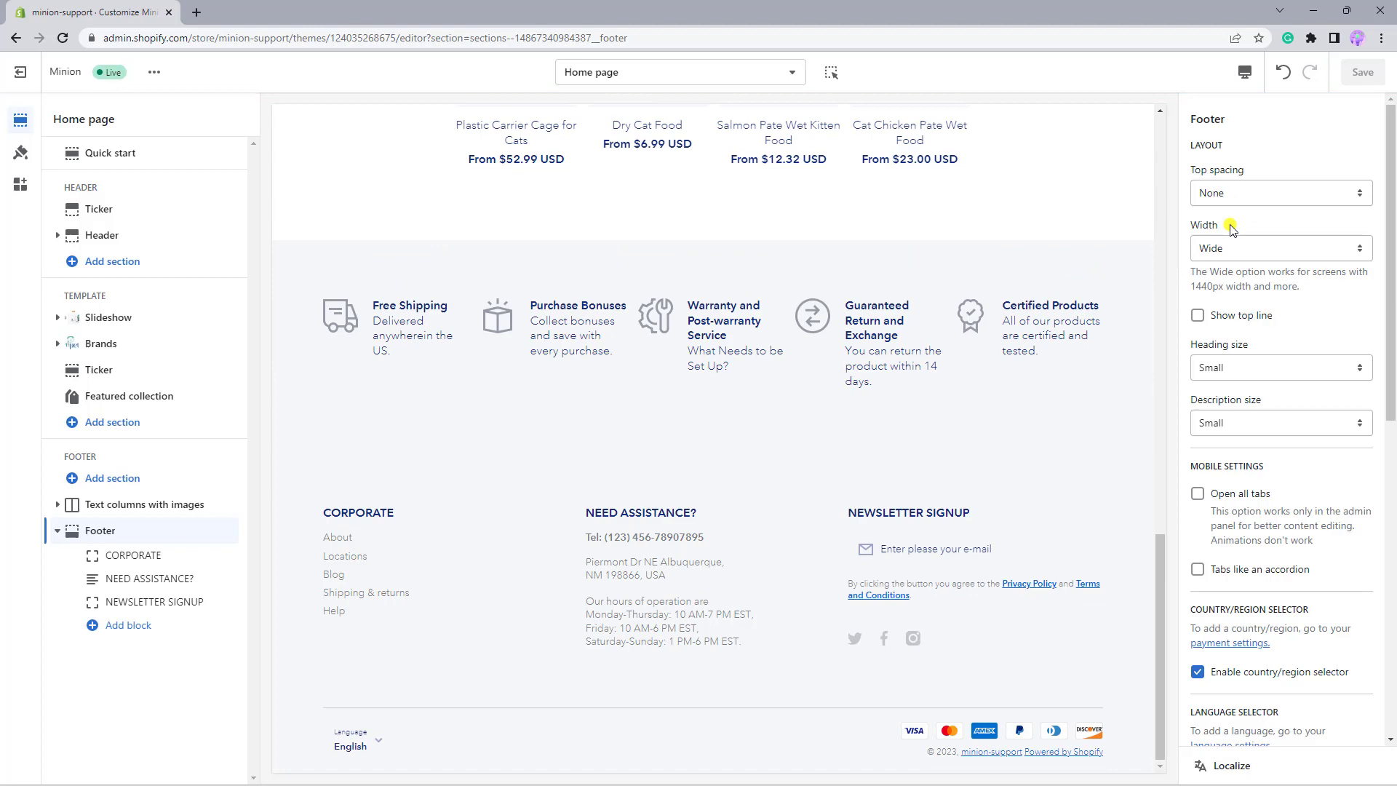
pyautogui.click(1245, 73)
pyautogui.click(1269, 163)
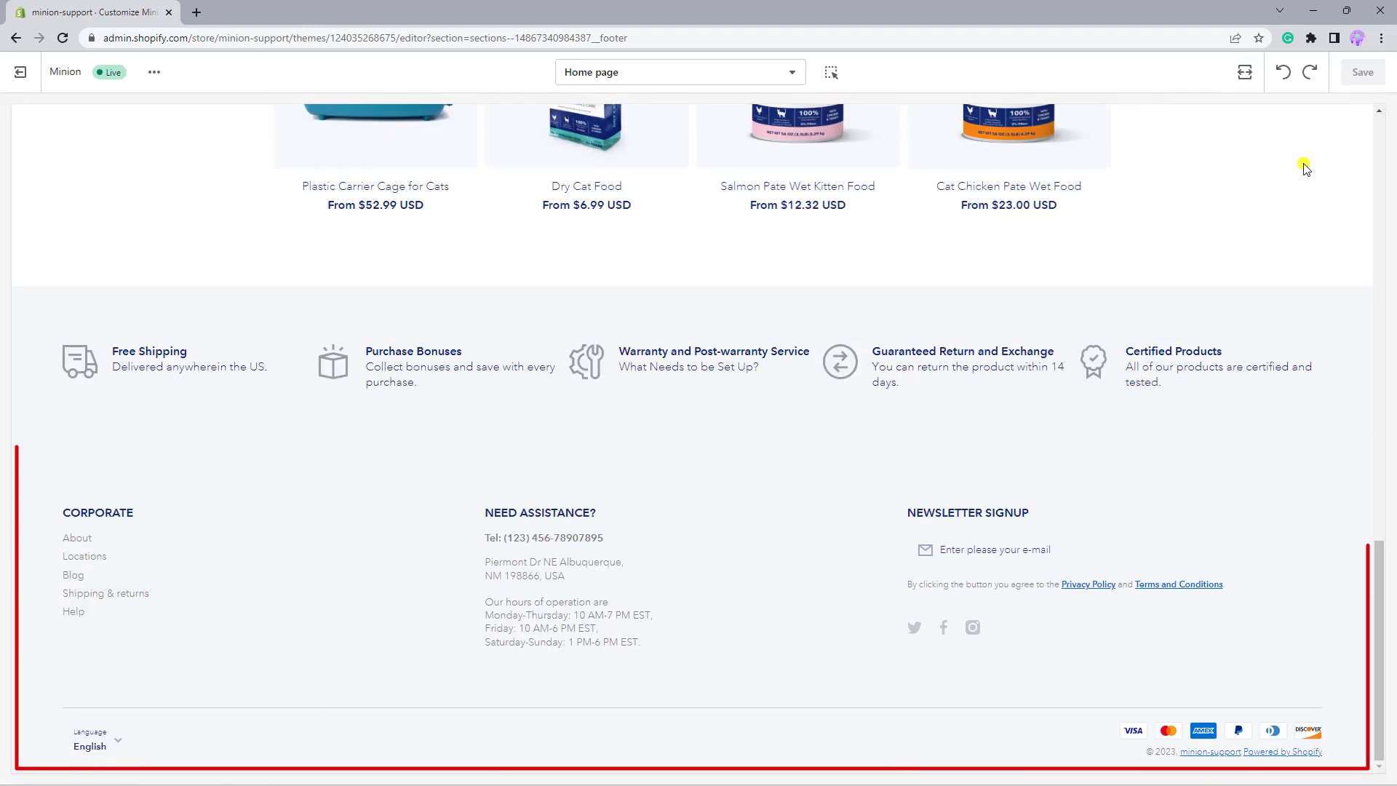
pyautogui.click(1244, 72)
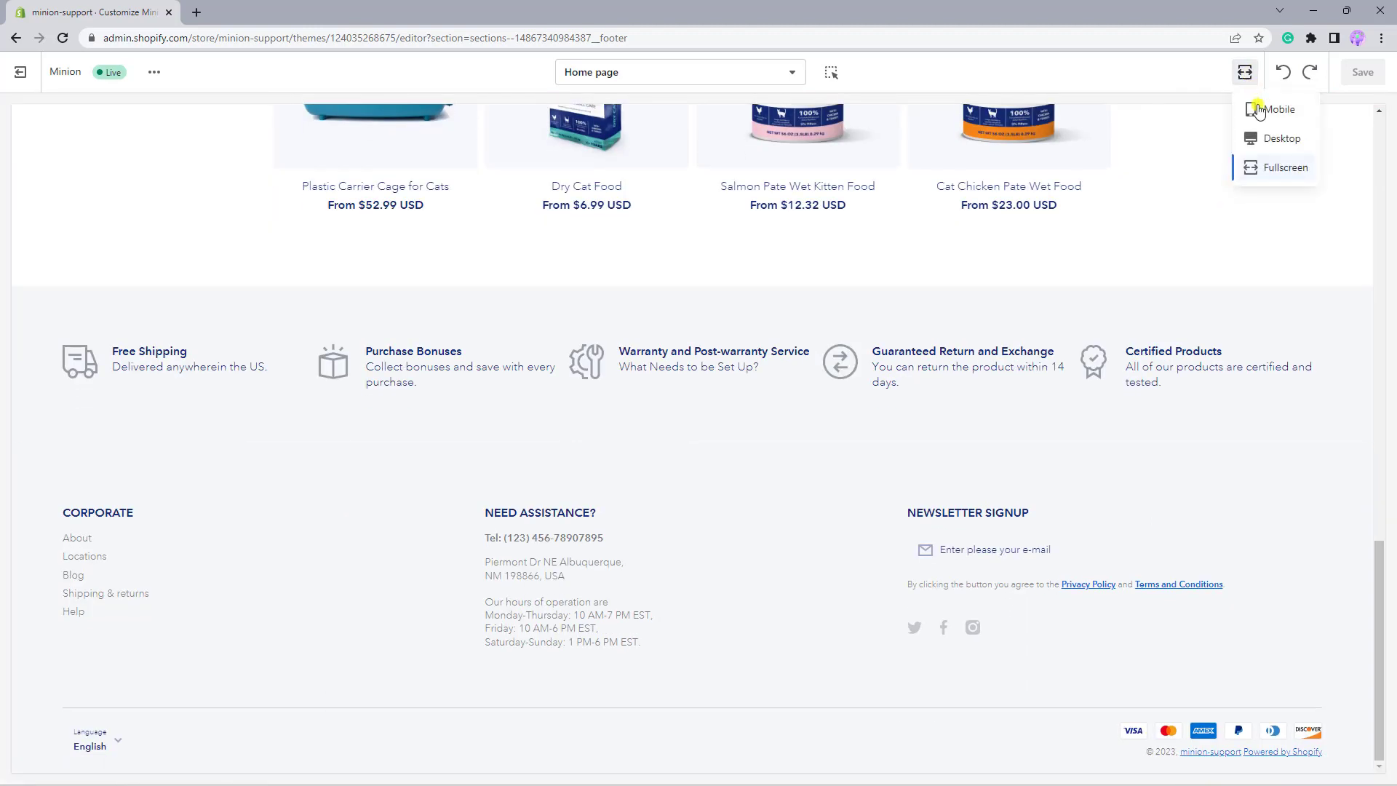
pyautogui.click(1280, 138)
# Set the footer's width to Boxed and check it in the fullscreen preview, returning to the desktop view.
pyautogui.click(1263, 249)
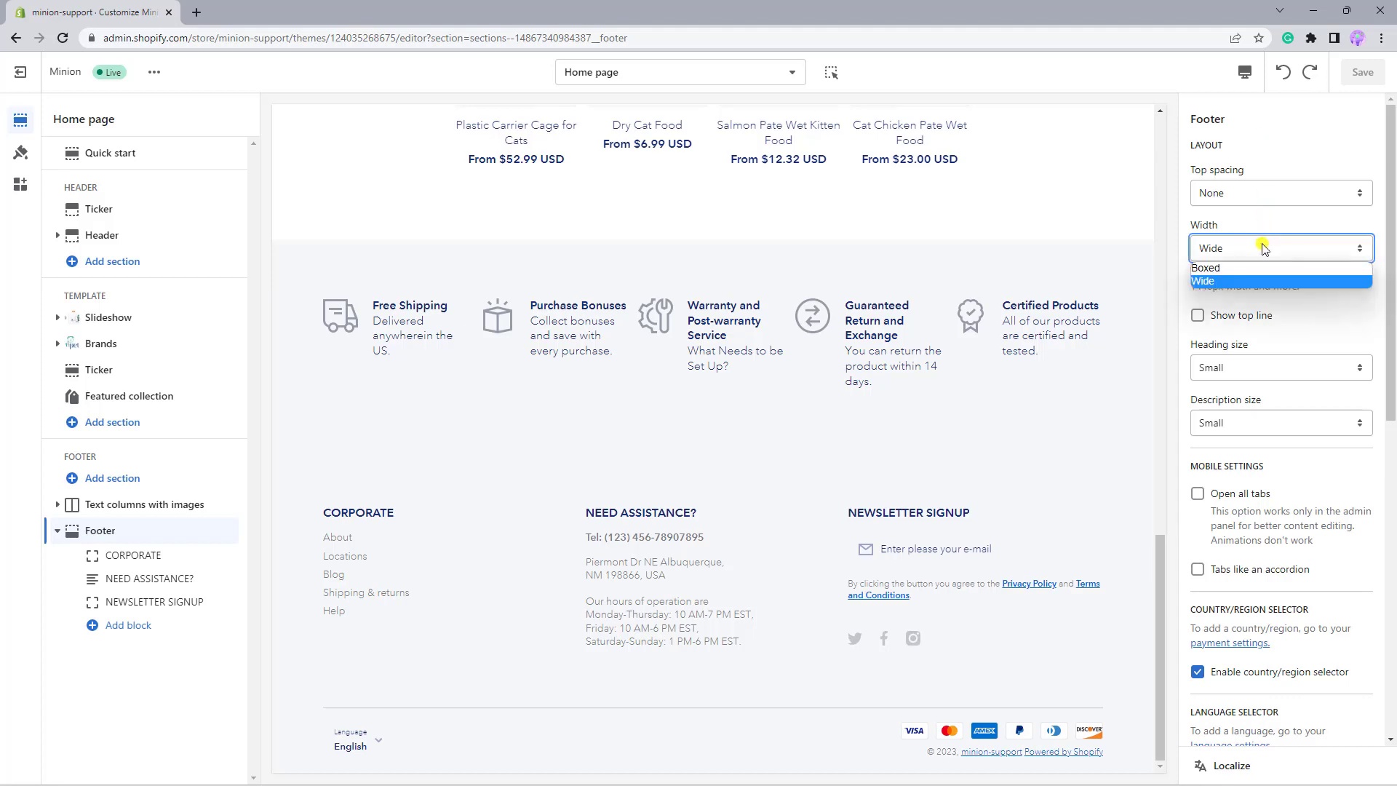
pyautogui.click(1255, 268)
pyautogui.click(1245, 72)
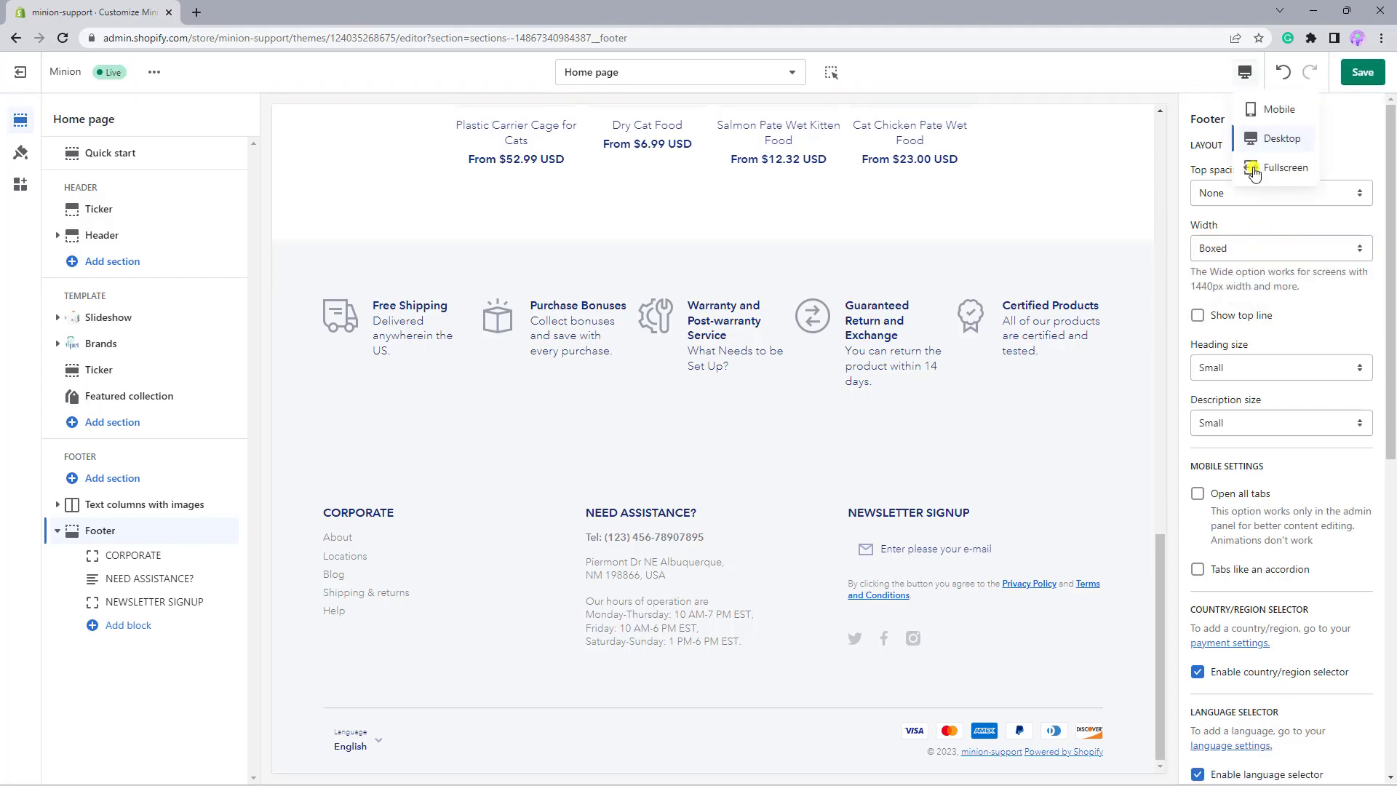
pyautogui.click(1254, 170)
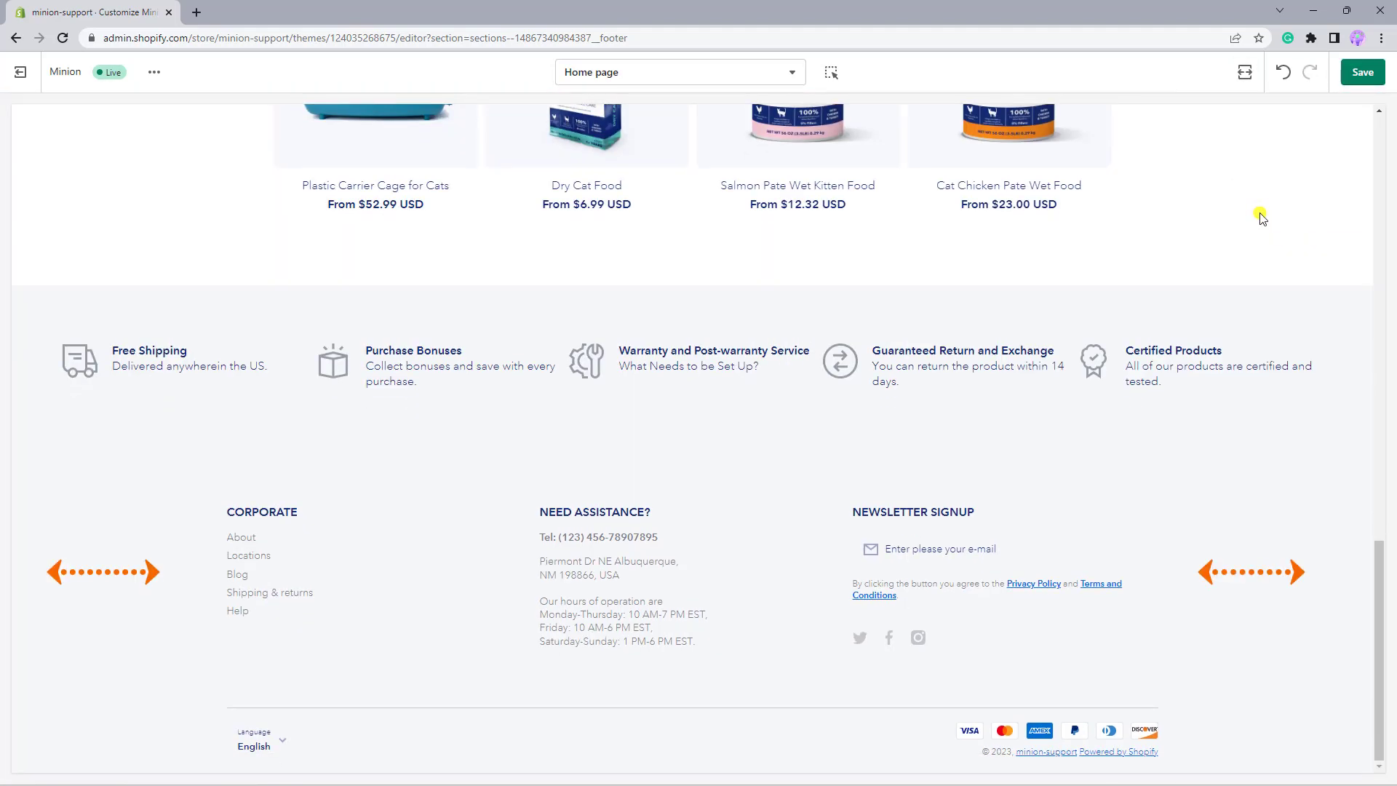
pyautogui.click(1244, 72)
pyautogui.click(1264, 137)
# Show the footer's top line and set both its heading size and description size to Normal.
pyautogui.scroll(-1, 1220, 206)
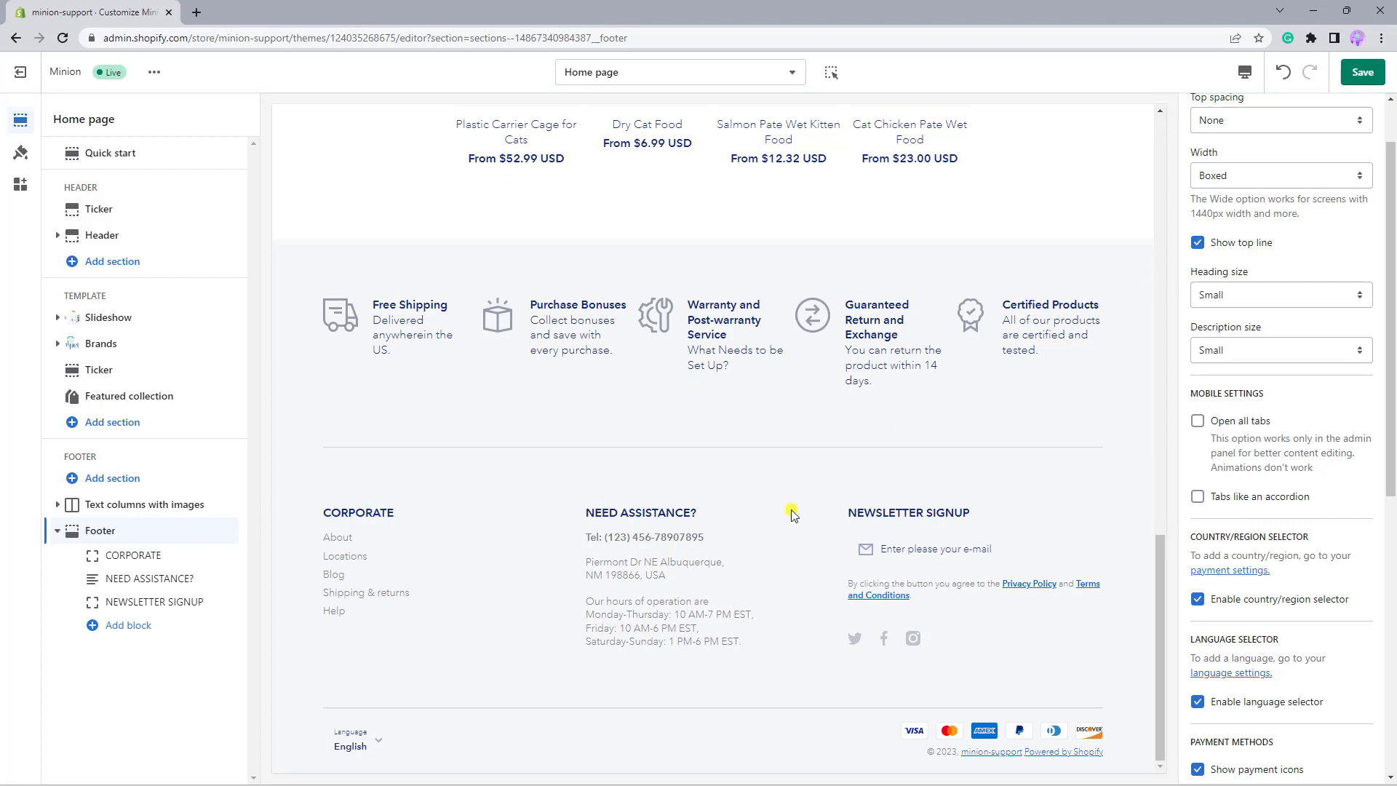
pyautogui.click(1264, 293)
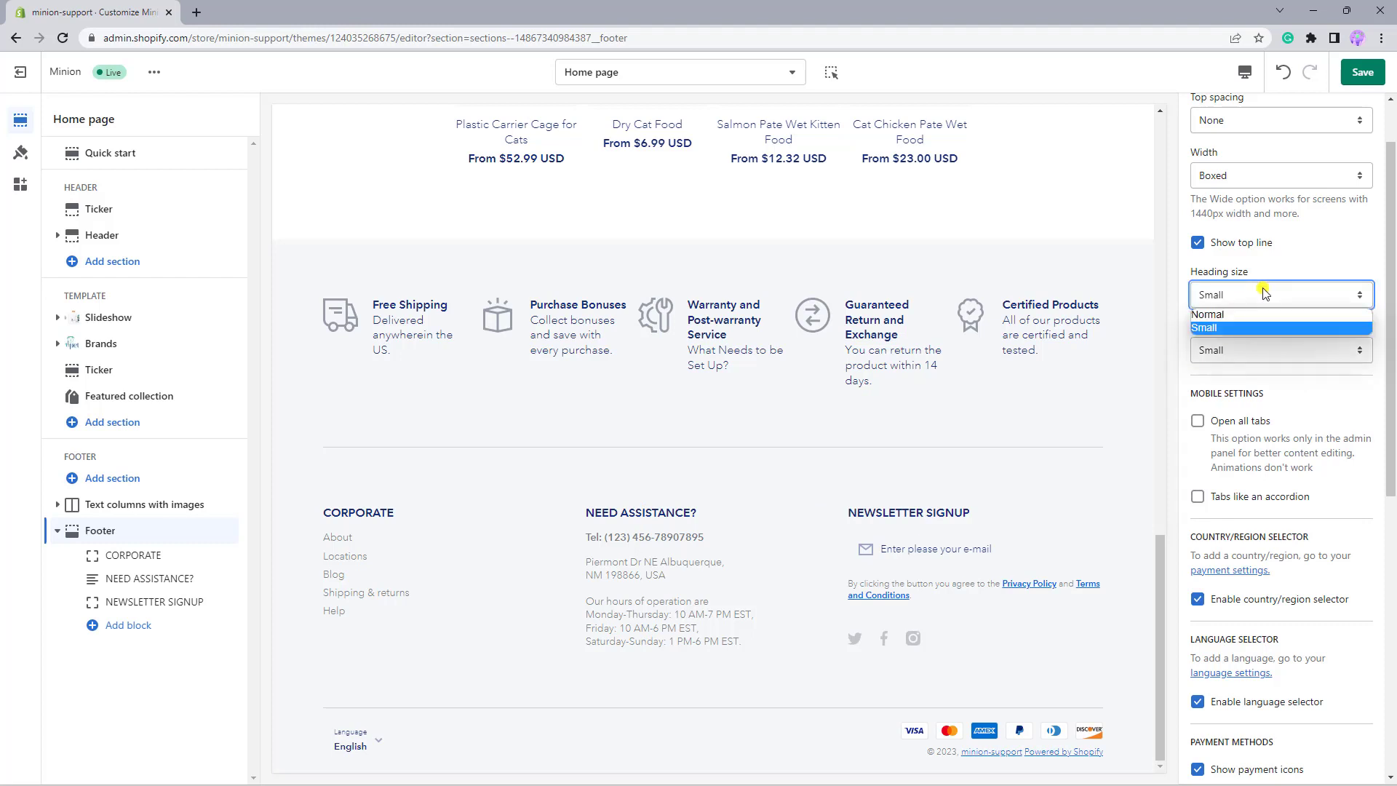
pyautogui.click(1264, 292)
pyautogui.click(1243, 351)
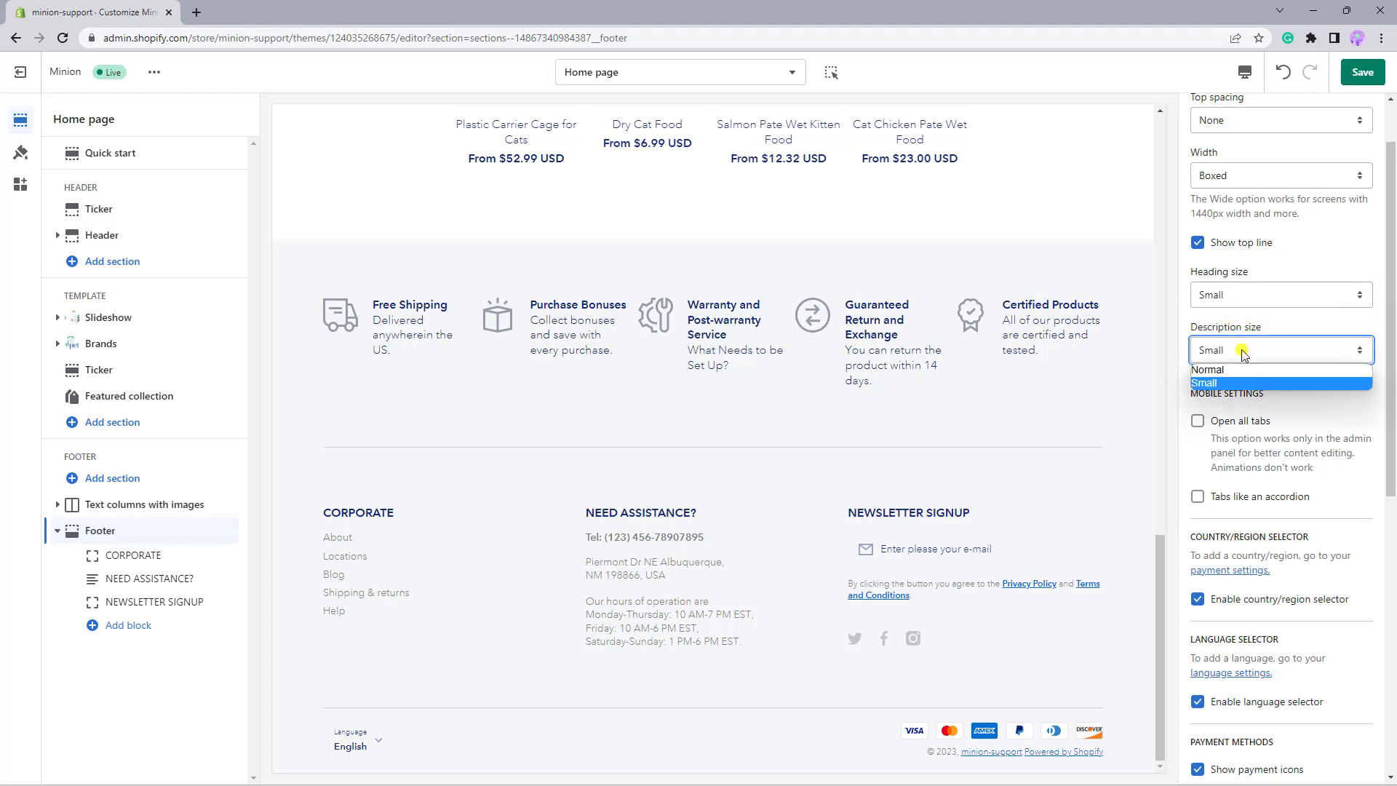
pyautogui.click(1241, 349)
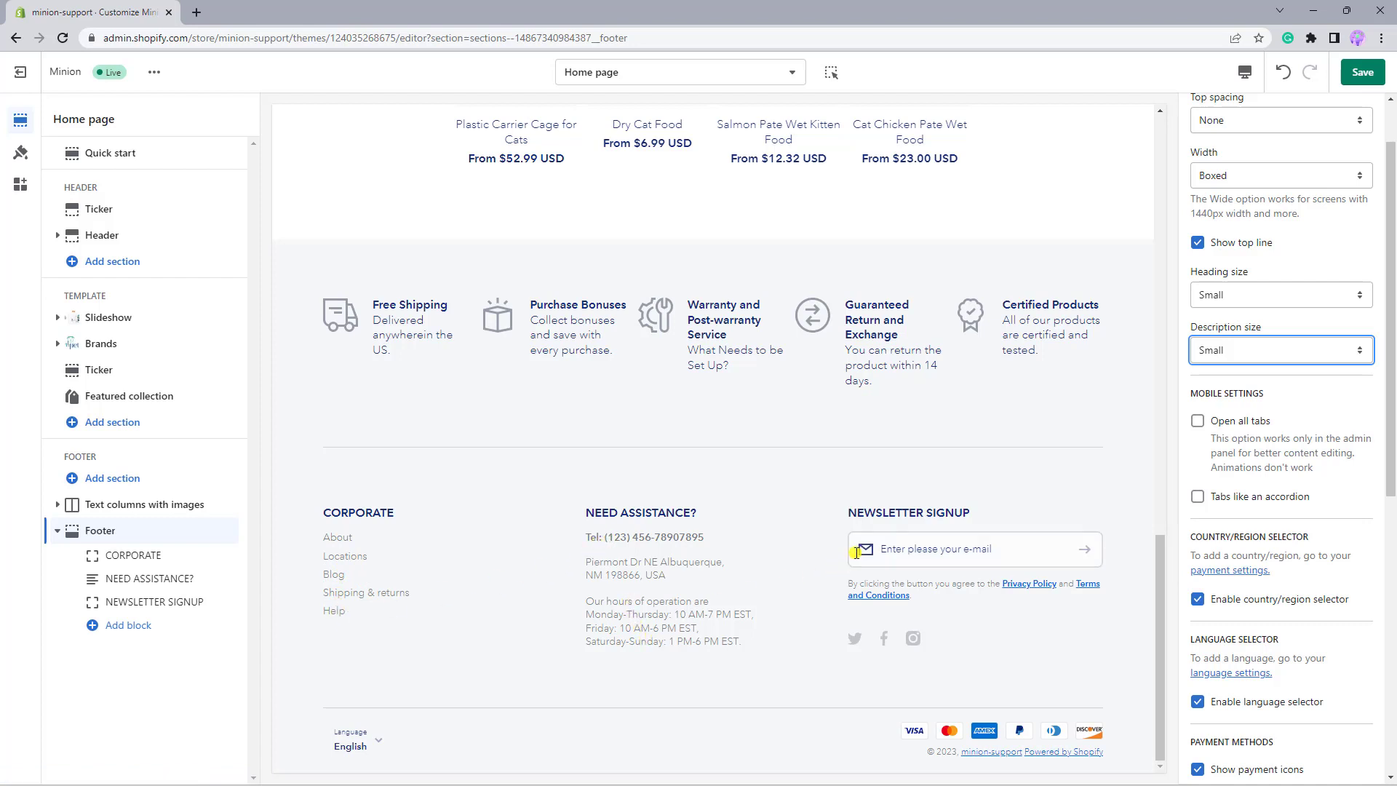
pyautogui.click(1252, 291)
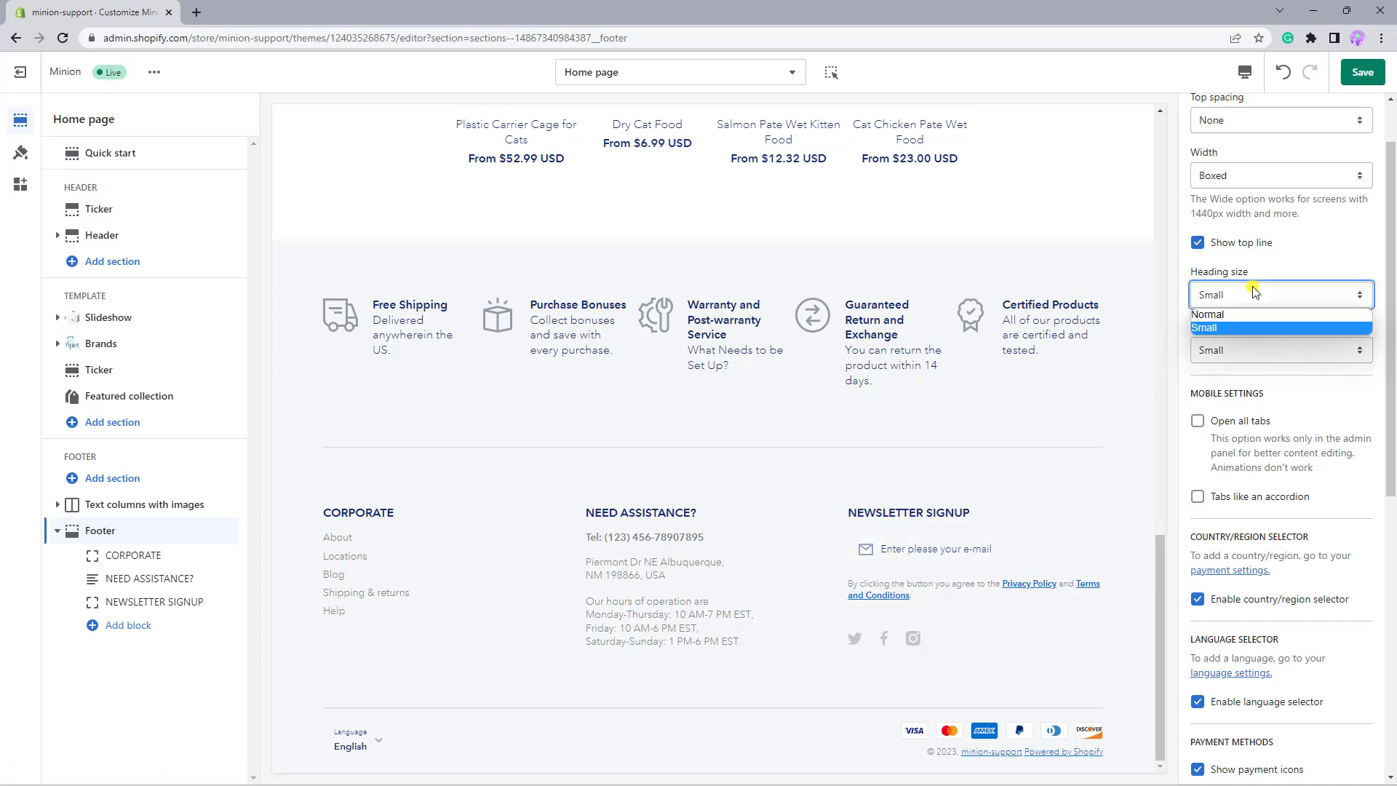
pyautogui.click(1245, 312)
pyautogui.click(1232, 350)
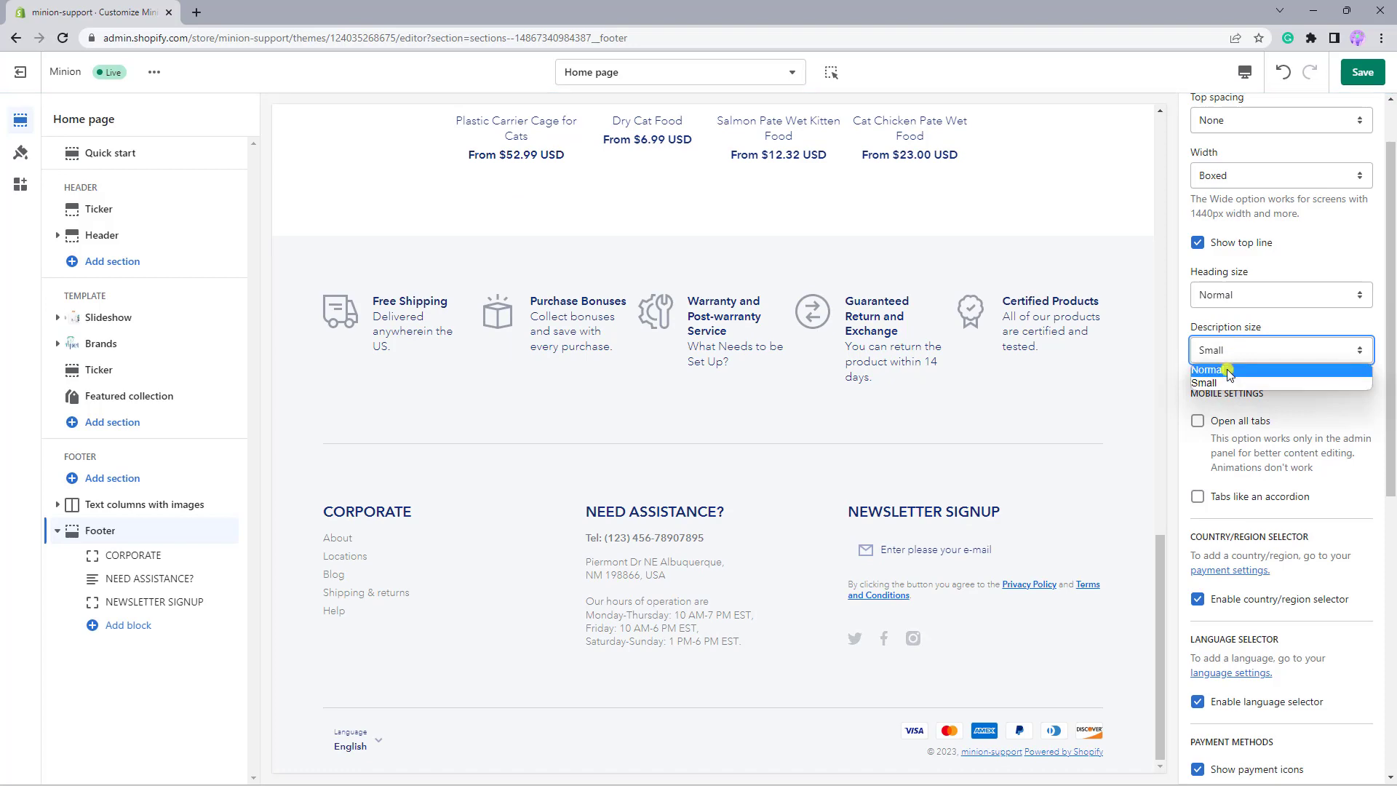
pyautogui.click(1226, 369)
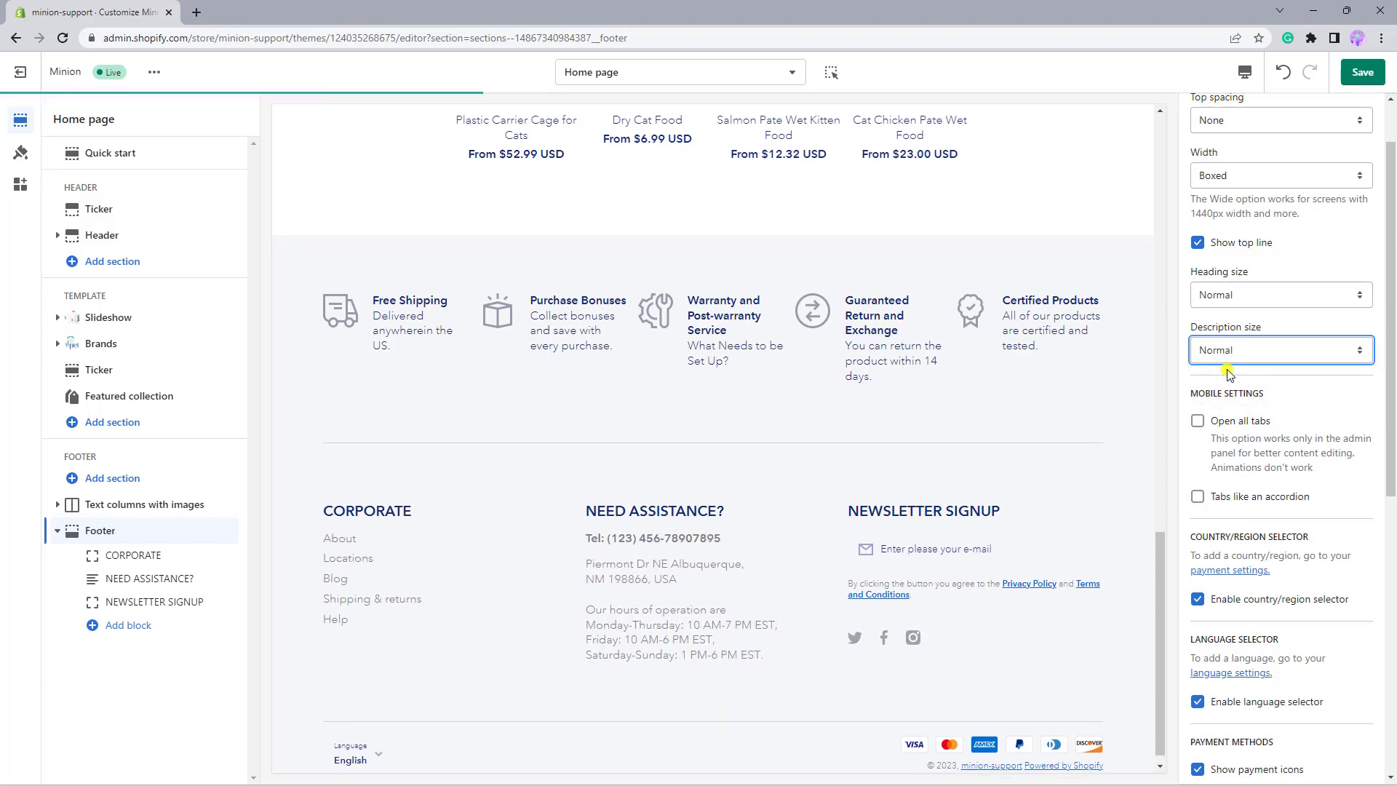
# In the mobile preview, make the footer tabs behave like an accordion and save the changes.
pyautogui.click(1244, 72)
pyautogui.click(1261, 105)
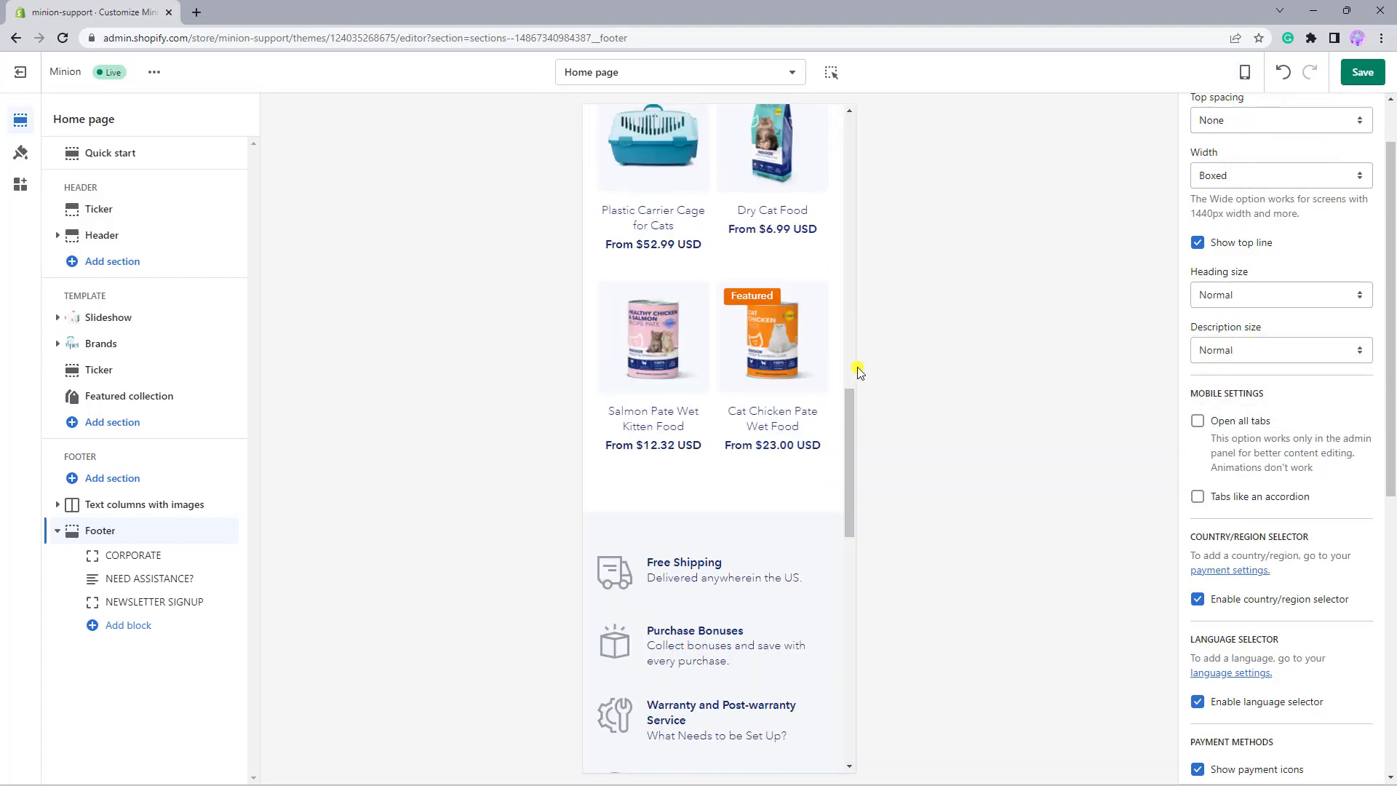
pyautogui.scroll(-10, 801, 428)
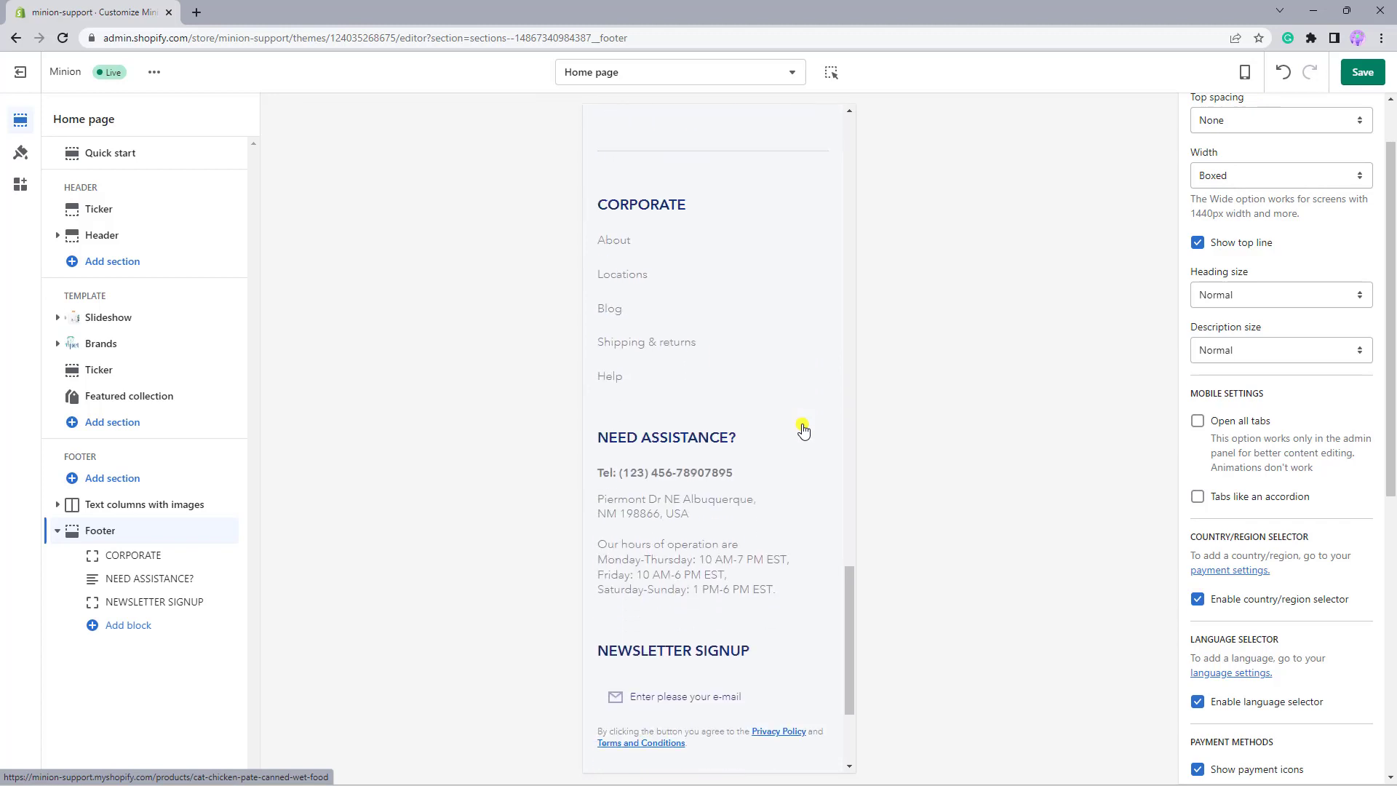
pyautogui.scroll(-1, 801, 431)
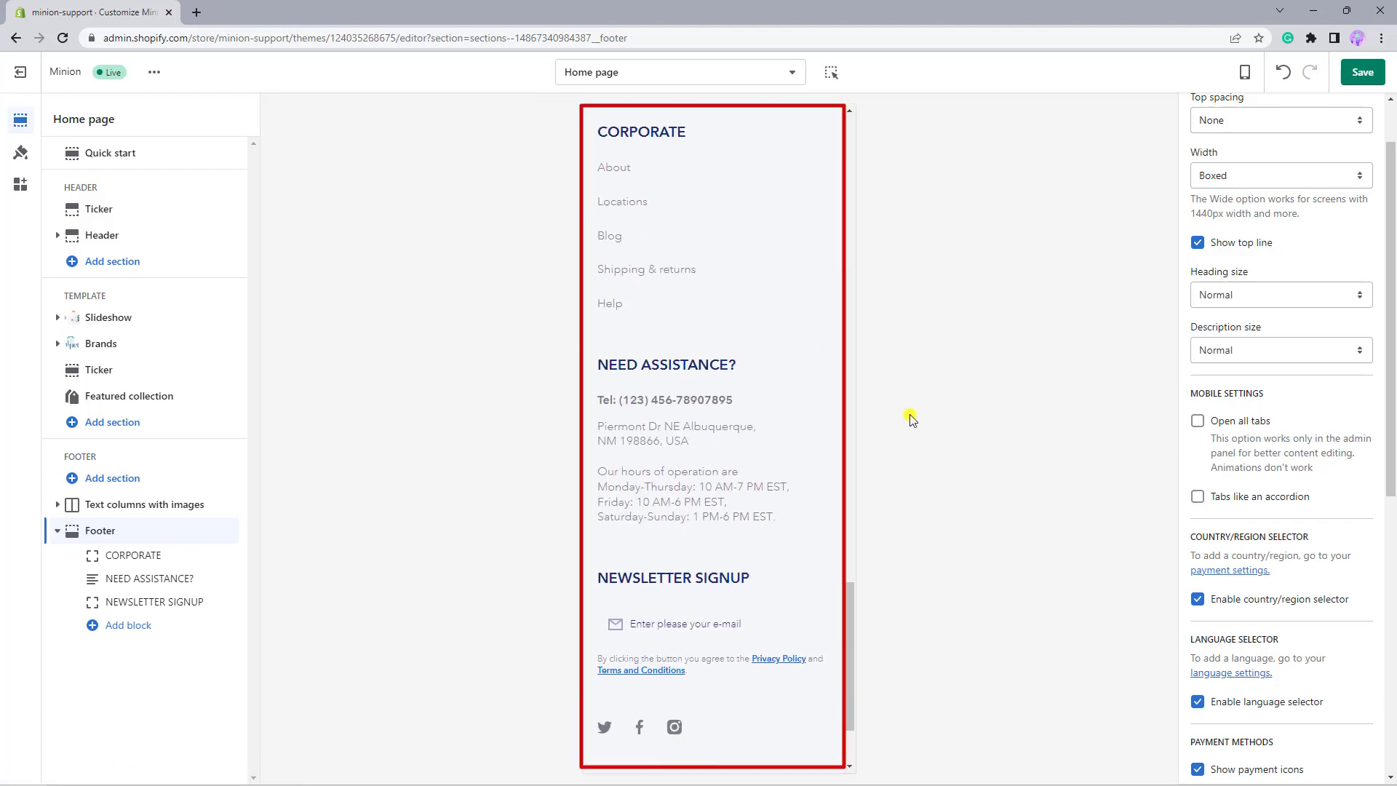
pyautogui.click(1196, 497)
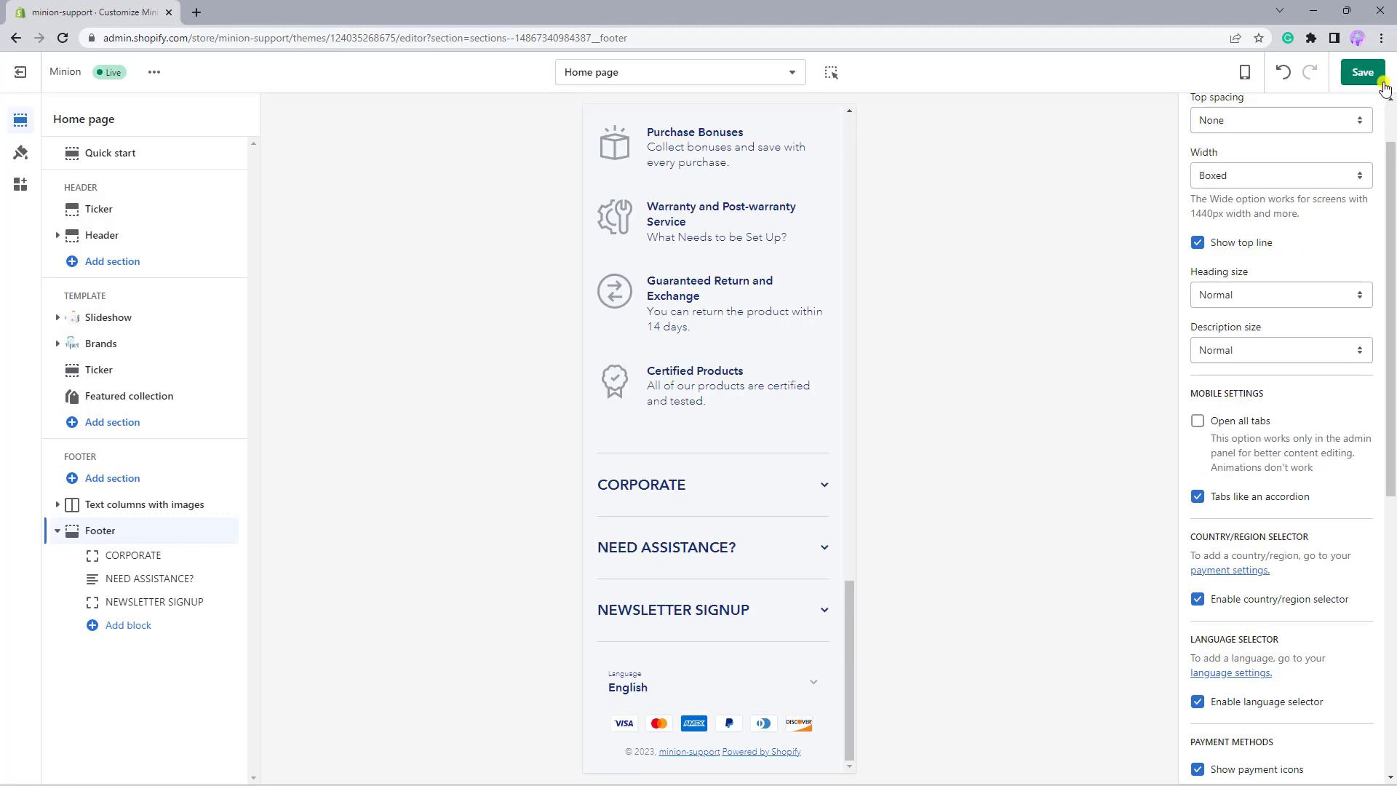
pyautogui.click(1362, 72)
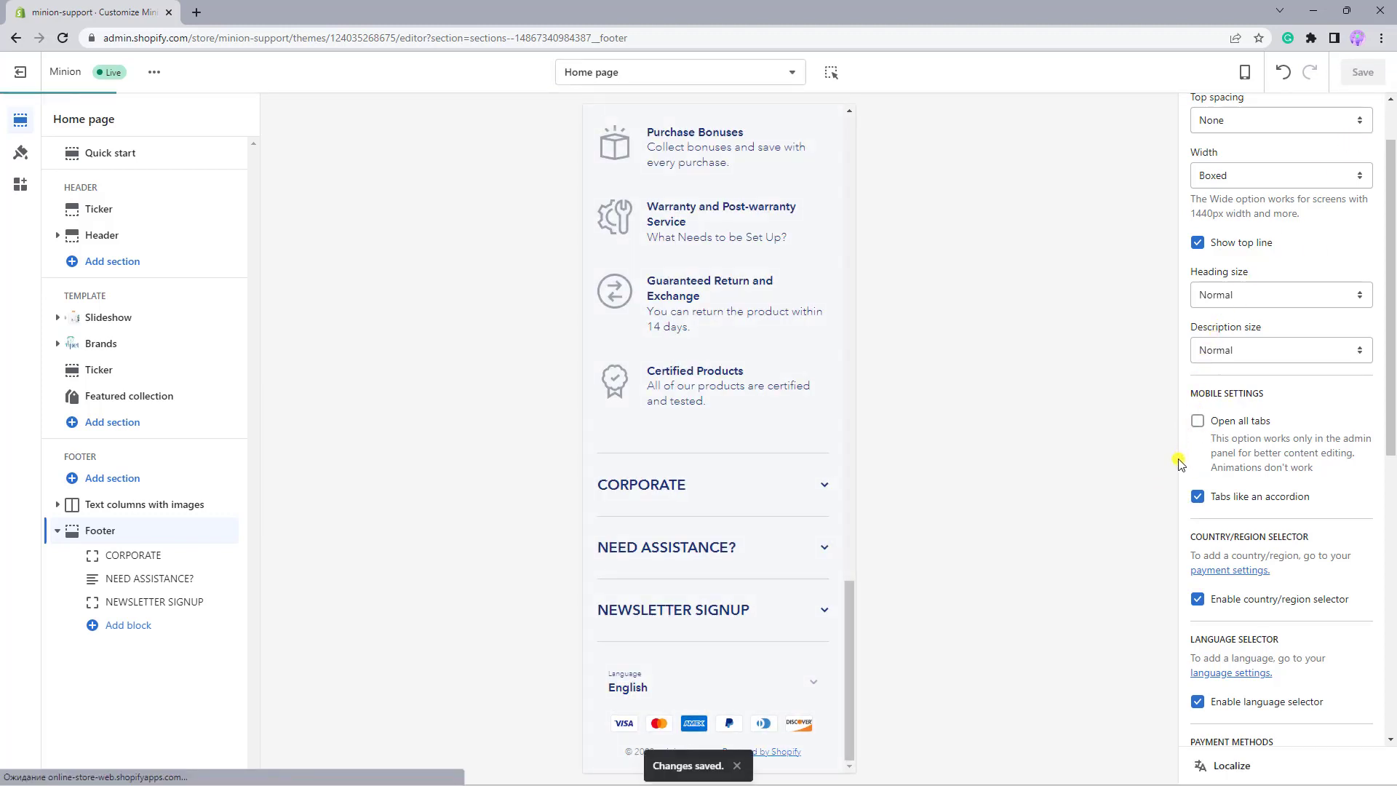
# Test the footer accordion in the mobile preview by expanding the CORPORATE, NEED ASSISTANCE? and NEWSLETTER SIGNUP tabs.
pyautogui.click(825, 487)
pyautogui.scroll(-3, 825, 492)
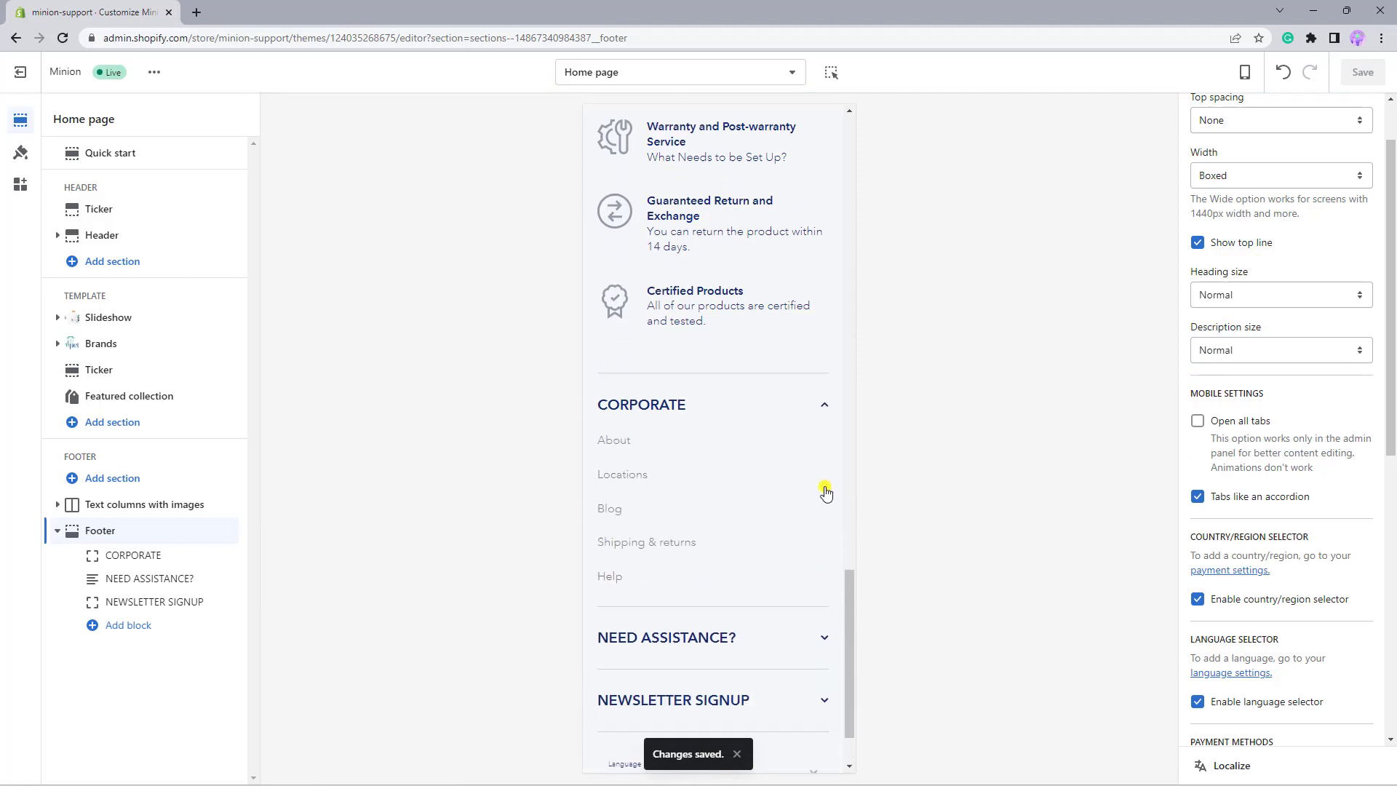
pyautogui.click(825, 550)
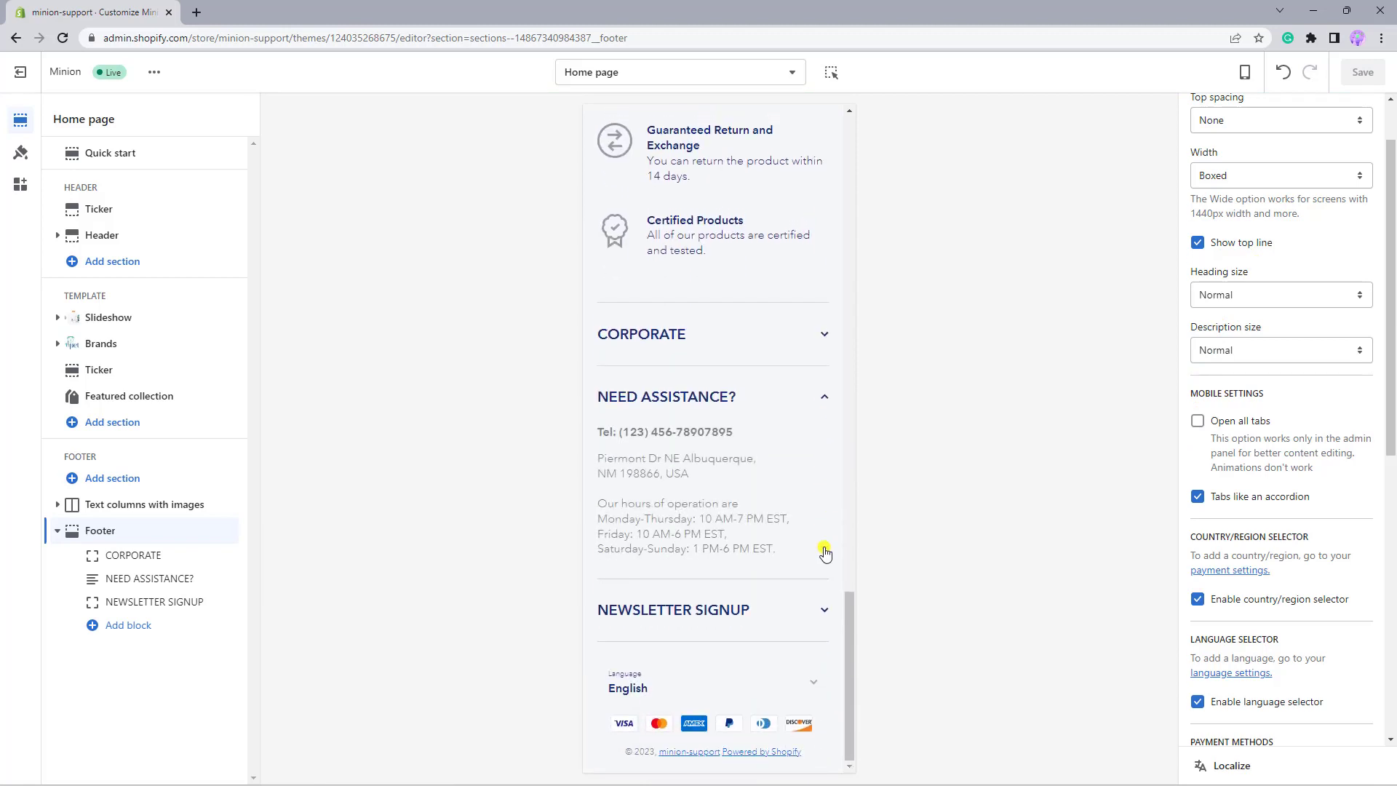
pyautogui.click(824, 612)
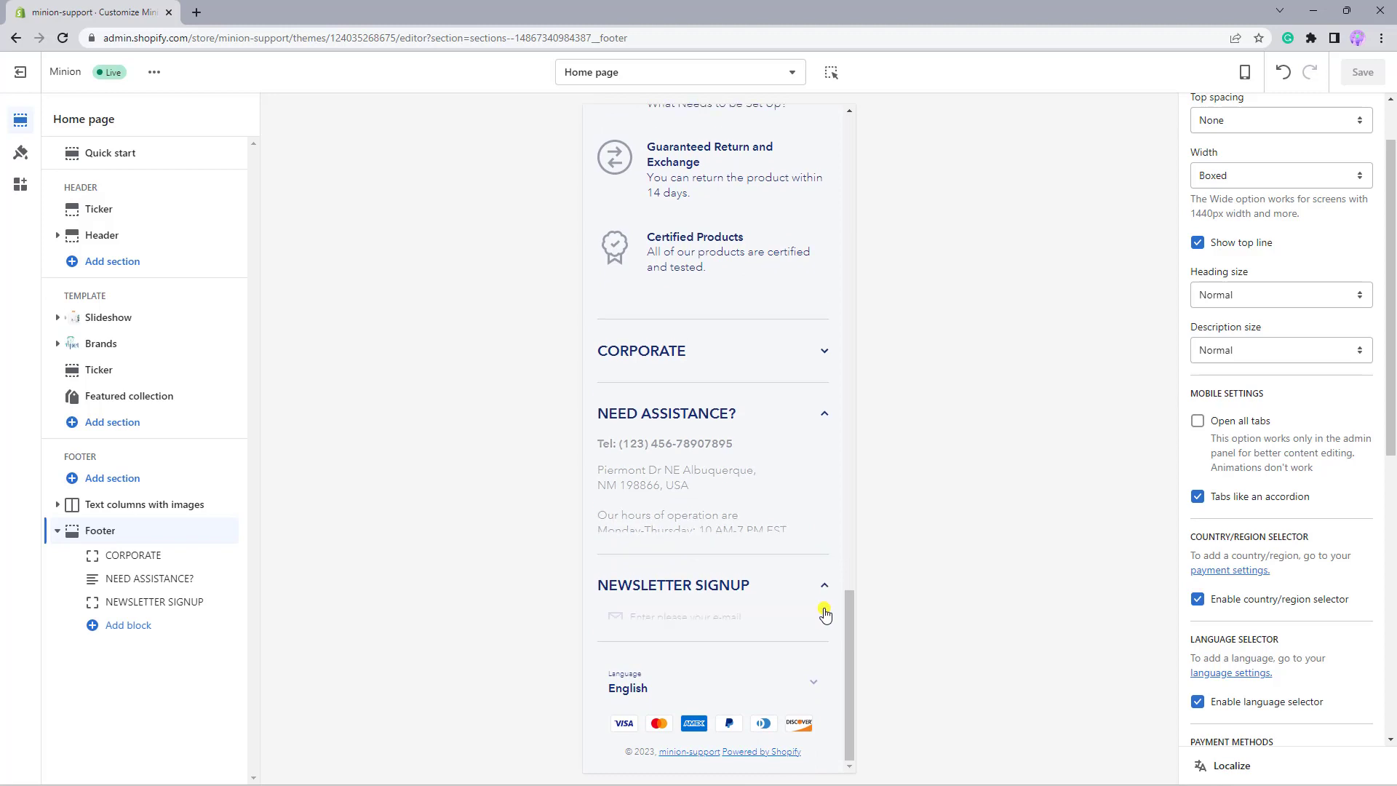
# Enable the footer's mobile setting that opens all tabs and switch the preview to desktop.
pyautogui.click(1196, 420)
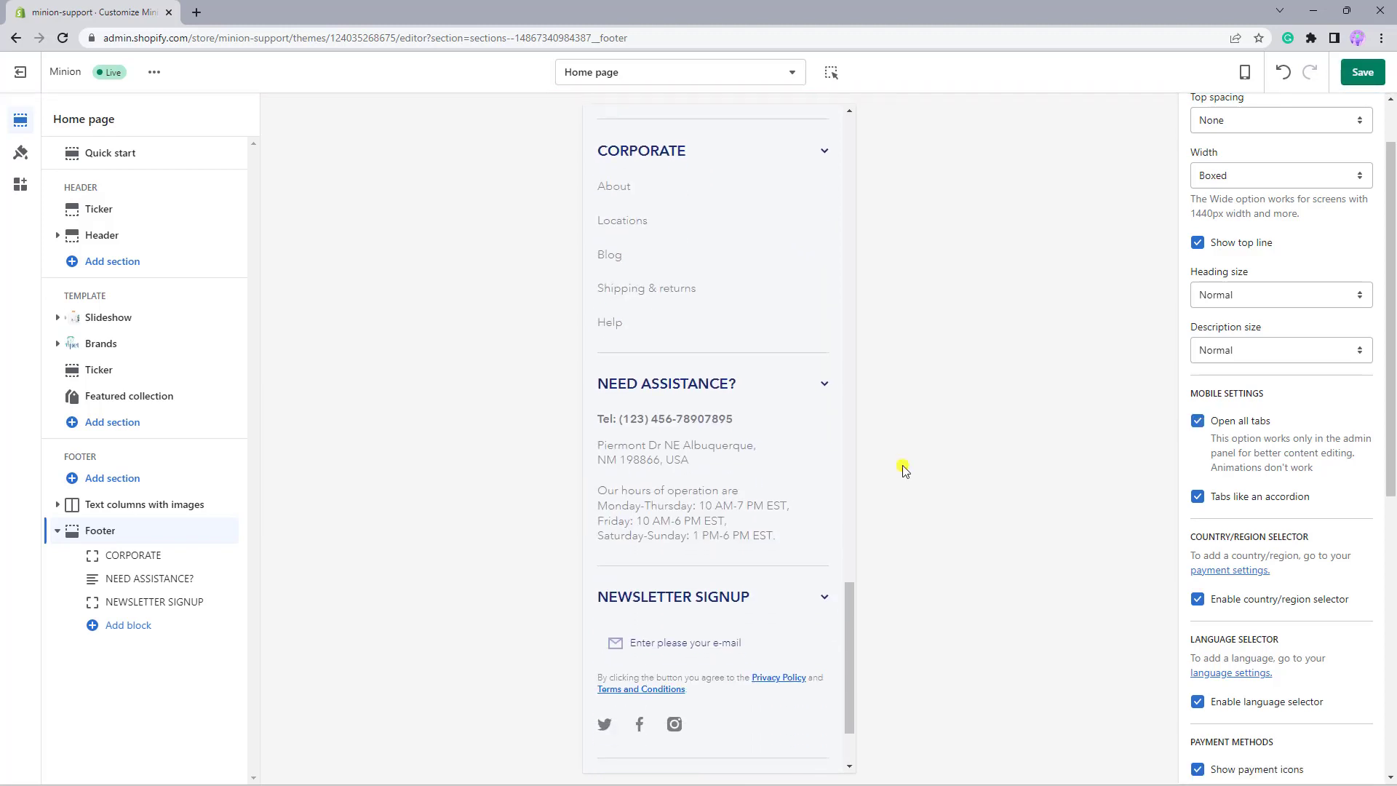
pyautogui.click(1246, 74)
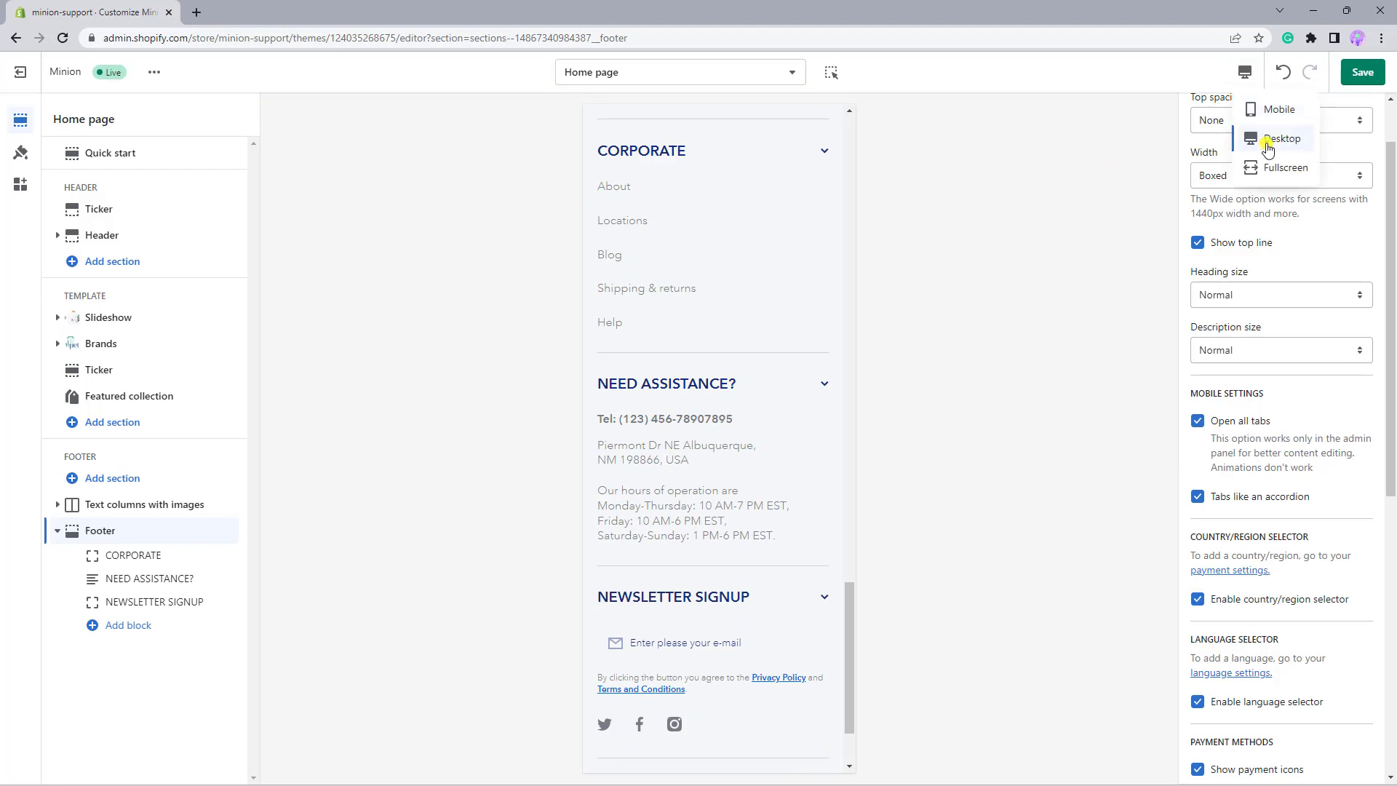
# Switch the preview to desktop and review the footer's country/region selector, language selector and payment methods settings.
pyautogui.click(1280, 139)
pyautogui.scroll(-3, 1248, 433)
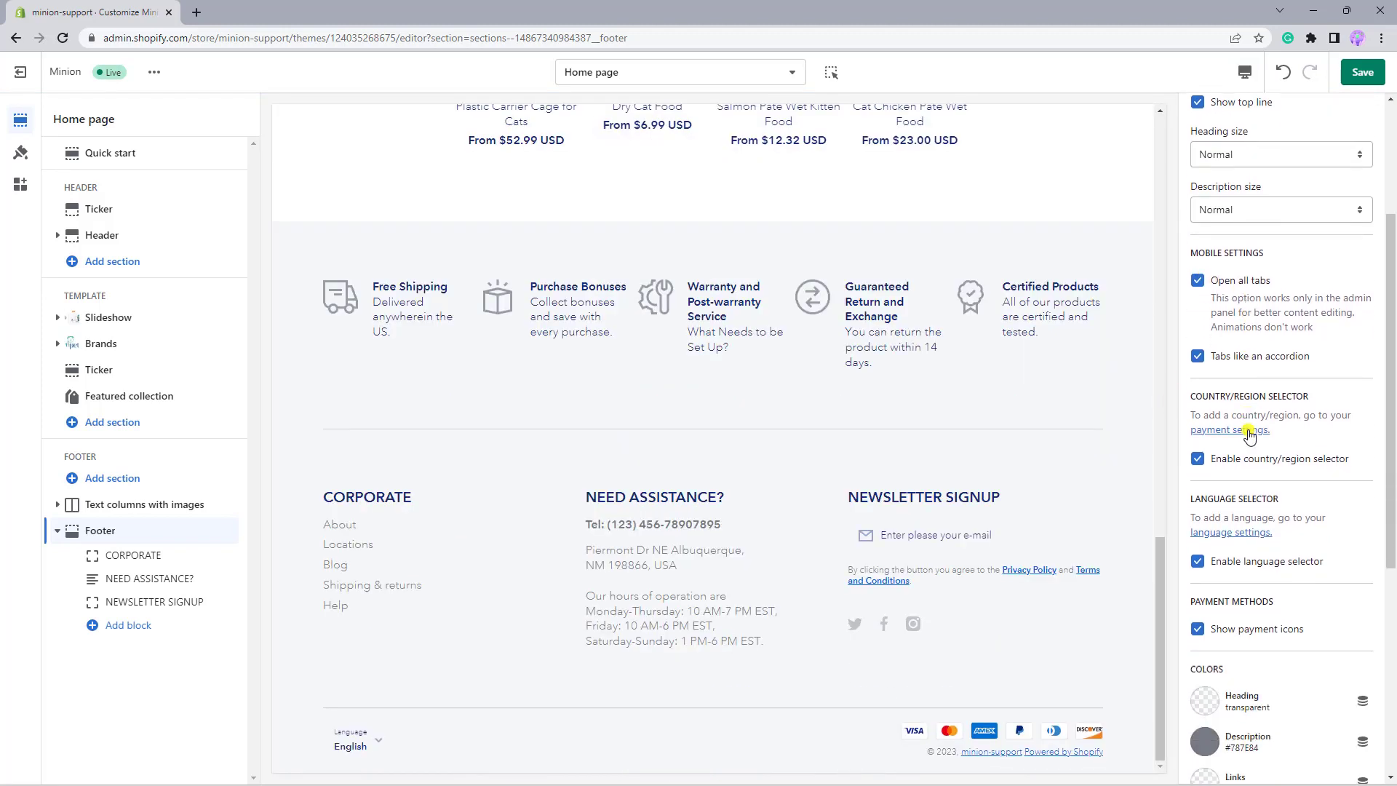
pyautogui.moveTo(1190, 317); pyautogui.dragTo(1322, 315)
pyautogui.moveTo(1186, 426); pyautogui.dragTo(1302, 422)
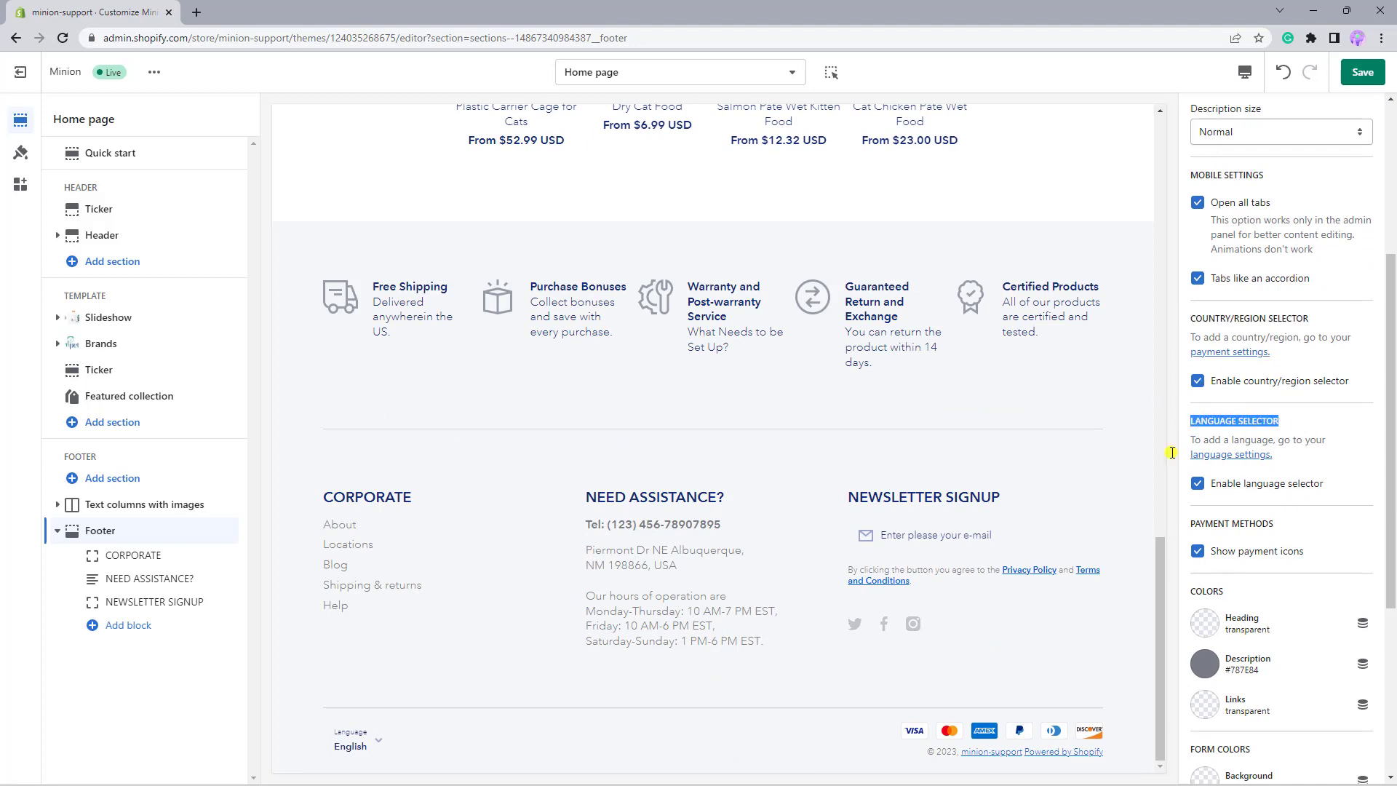
pyautogui.click(368, 752)
pyautogui.click(367, 752)
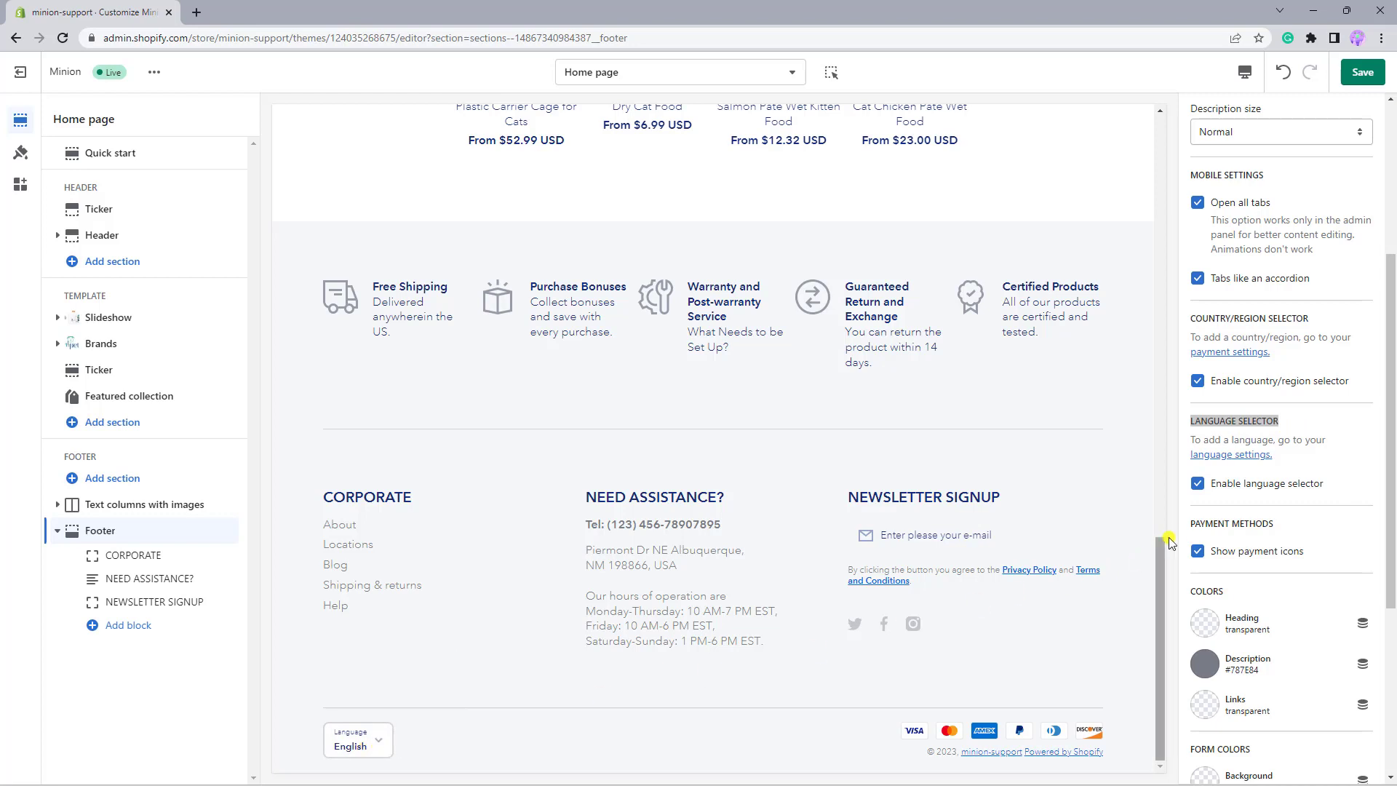
pyautogui.click(1197, 523)
pyautogui.moveTo(1201, 523); pyautogui.dragTo(1291, 524)
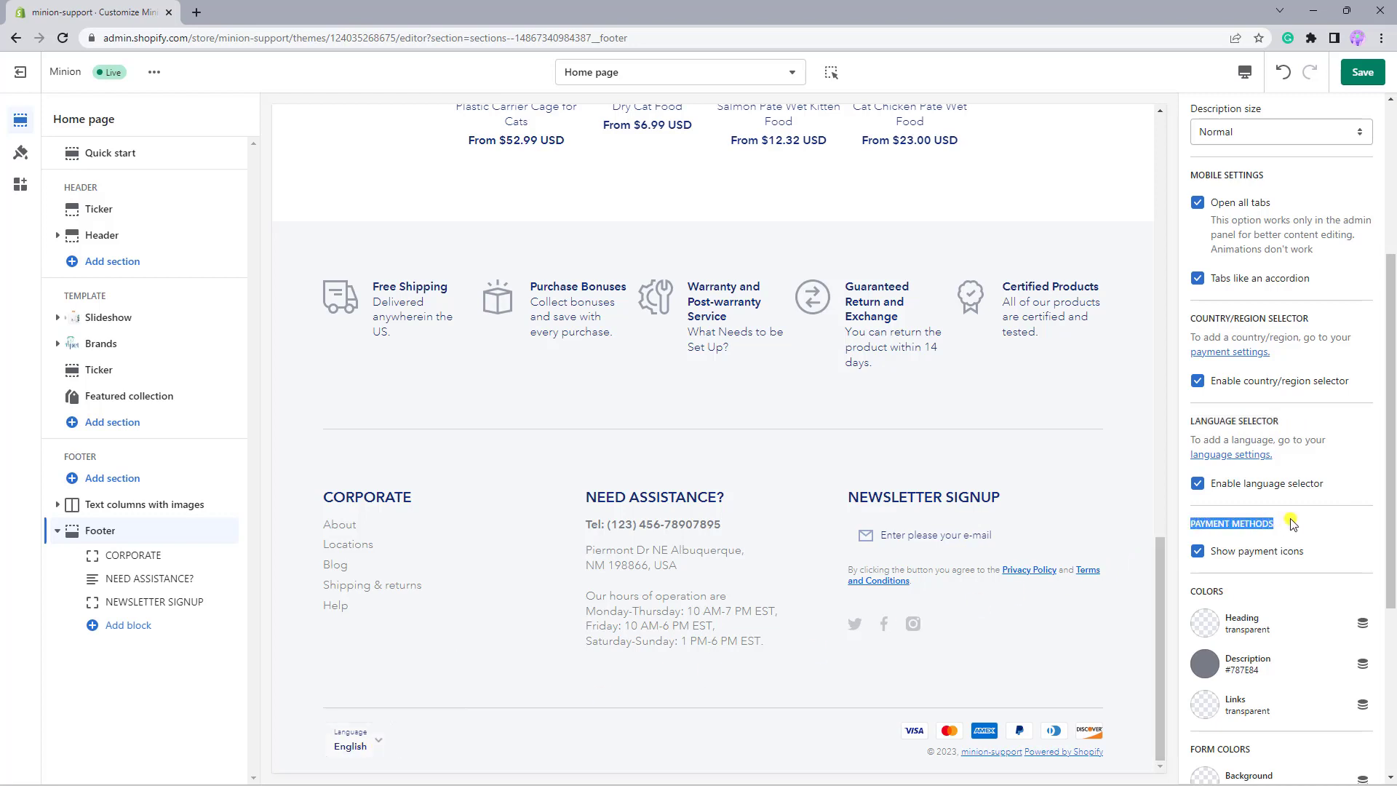
pyautogui.click(1283, 528)
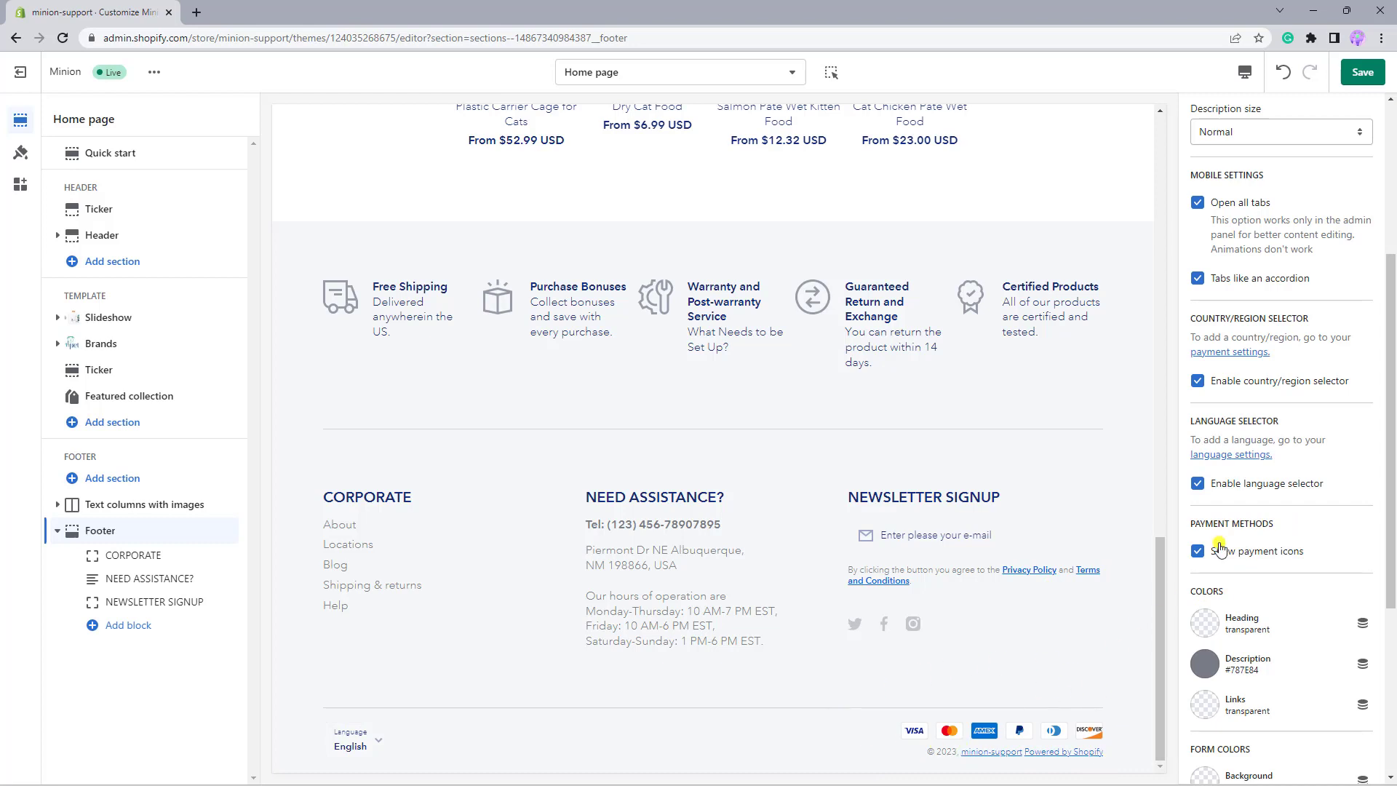
# Open the store's language settings from the footer's language selector section and return to the theme editor.
pyautogui.click(1240, 456)
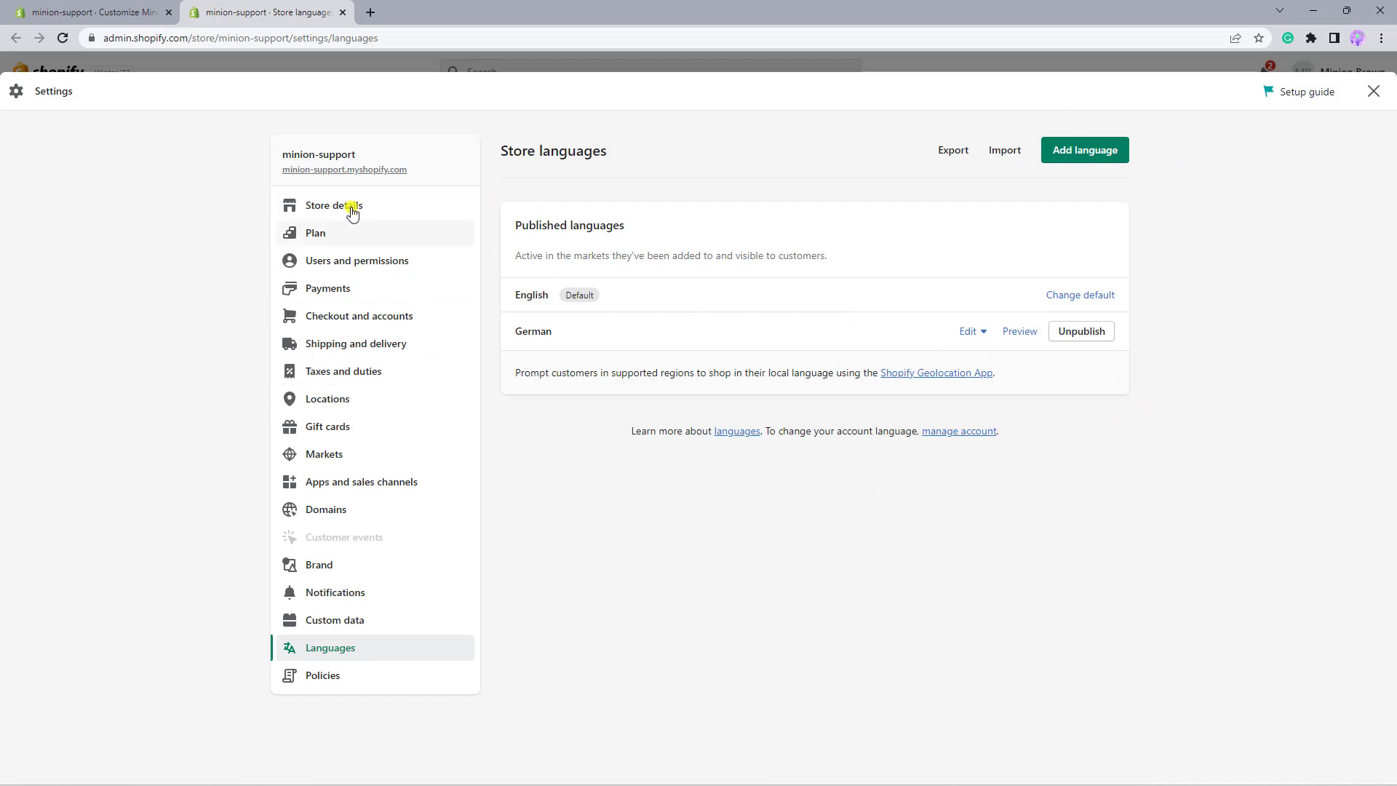
pyautogui.click(67, 13)
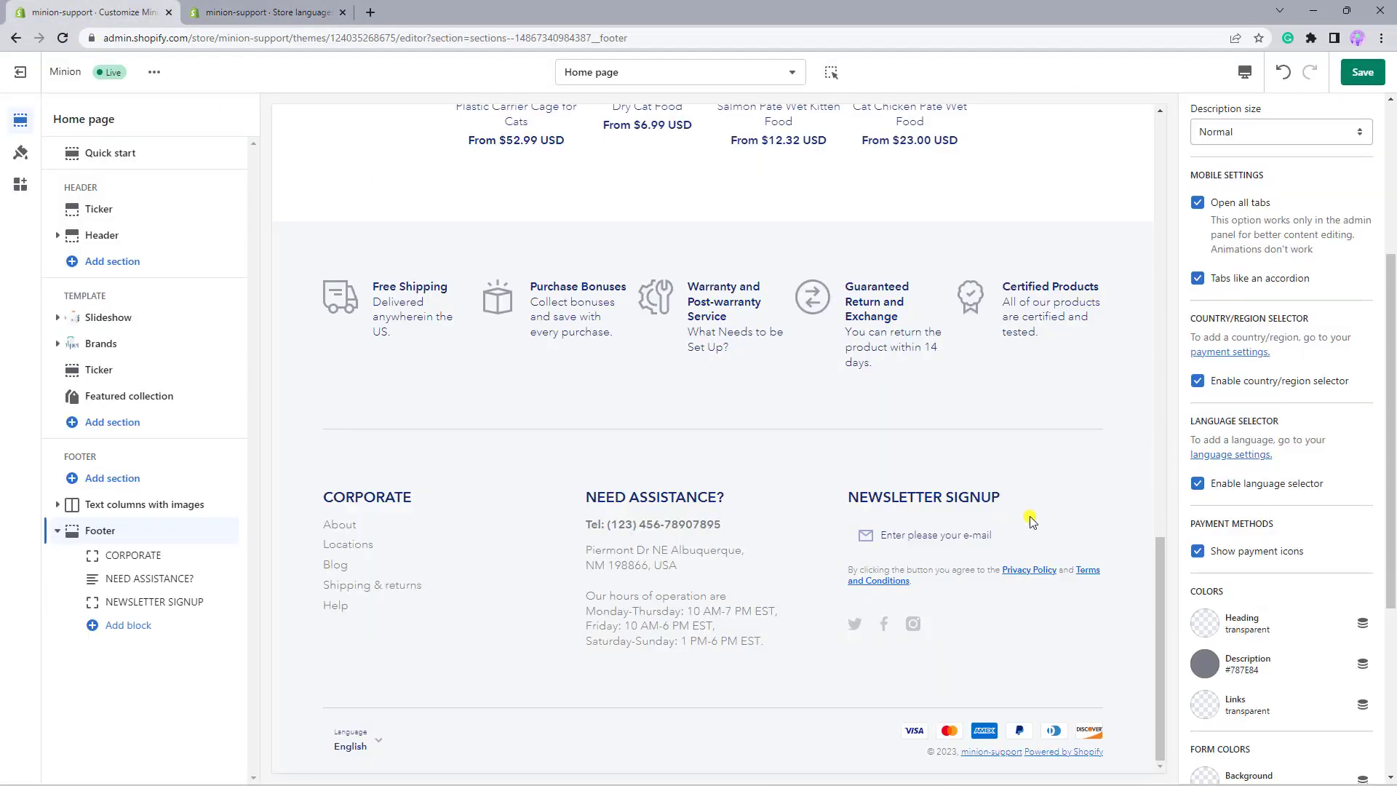
# Set the footer's heading color to #F46800 and its description color to #142C73.
pyautogui.scroll(-5, 1334, 538)
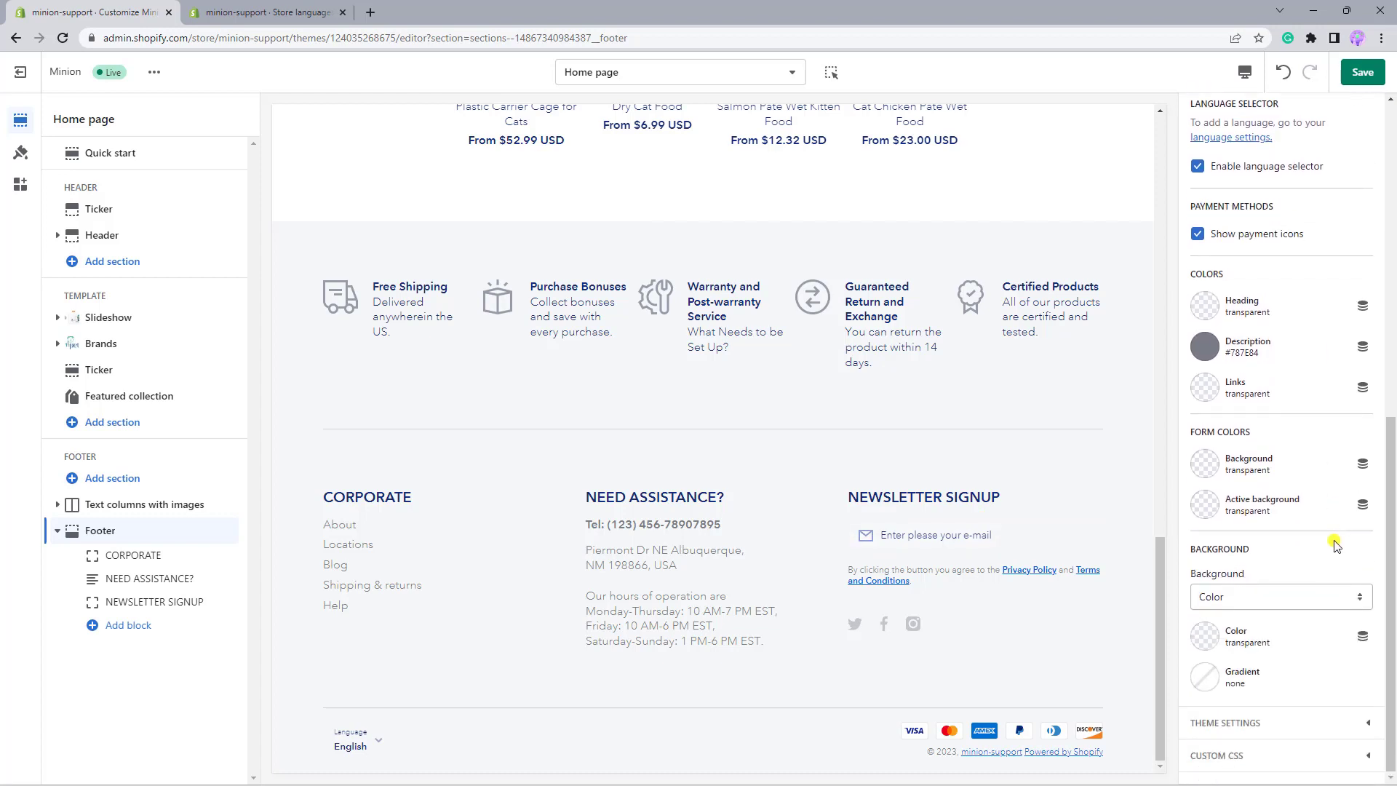
pyautogui.click(1207, 311)
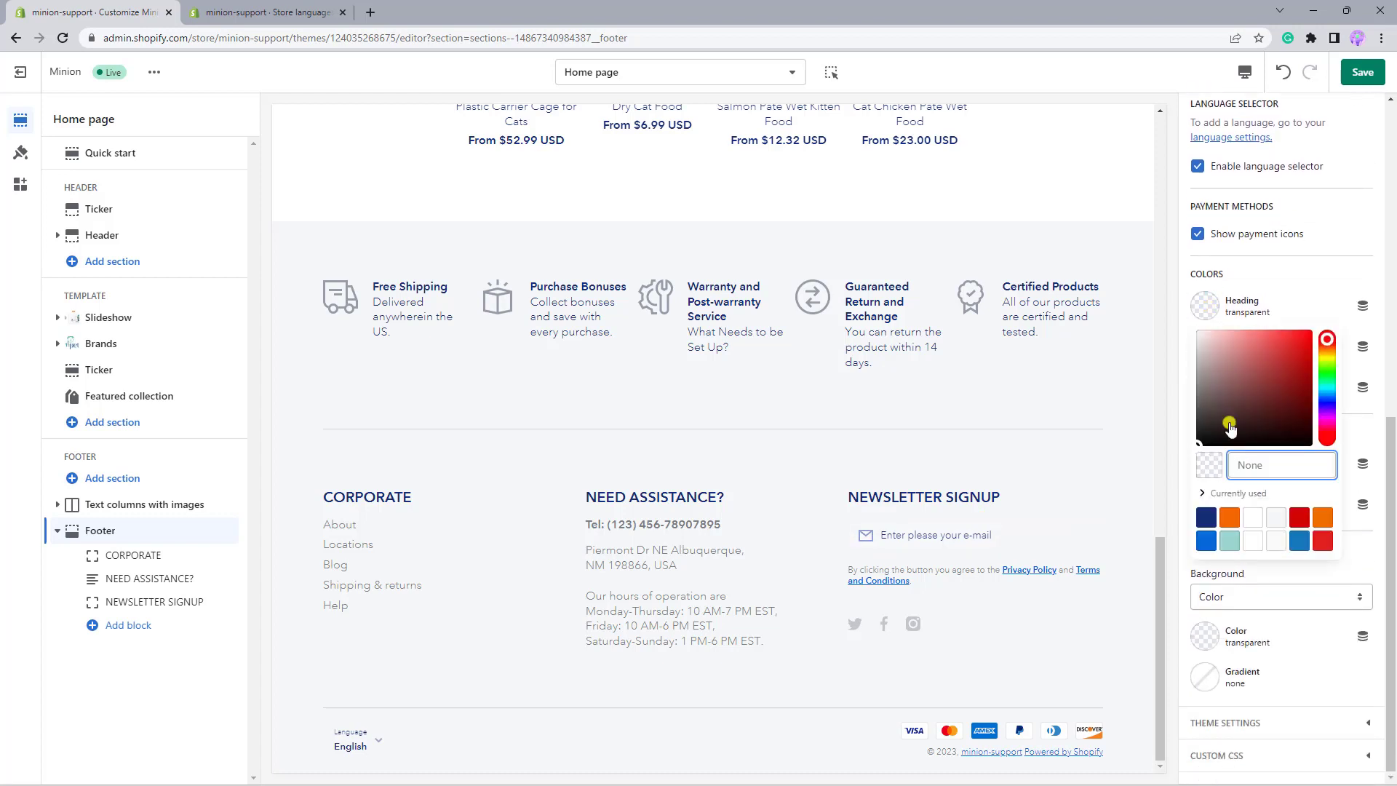
pyautogui.click(1234, 518)
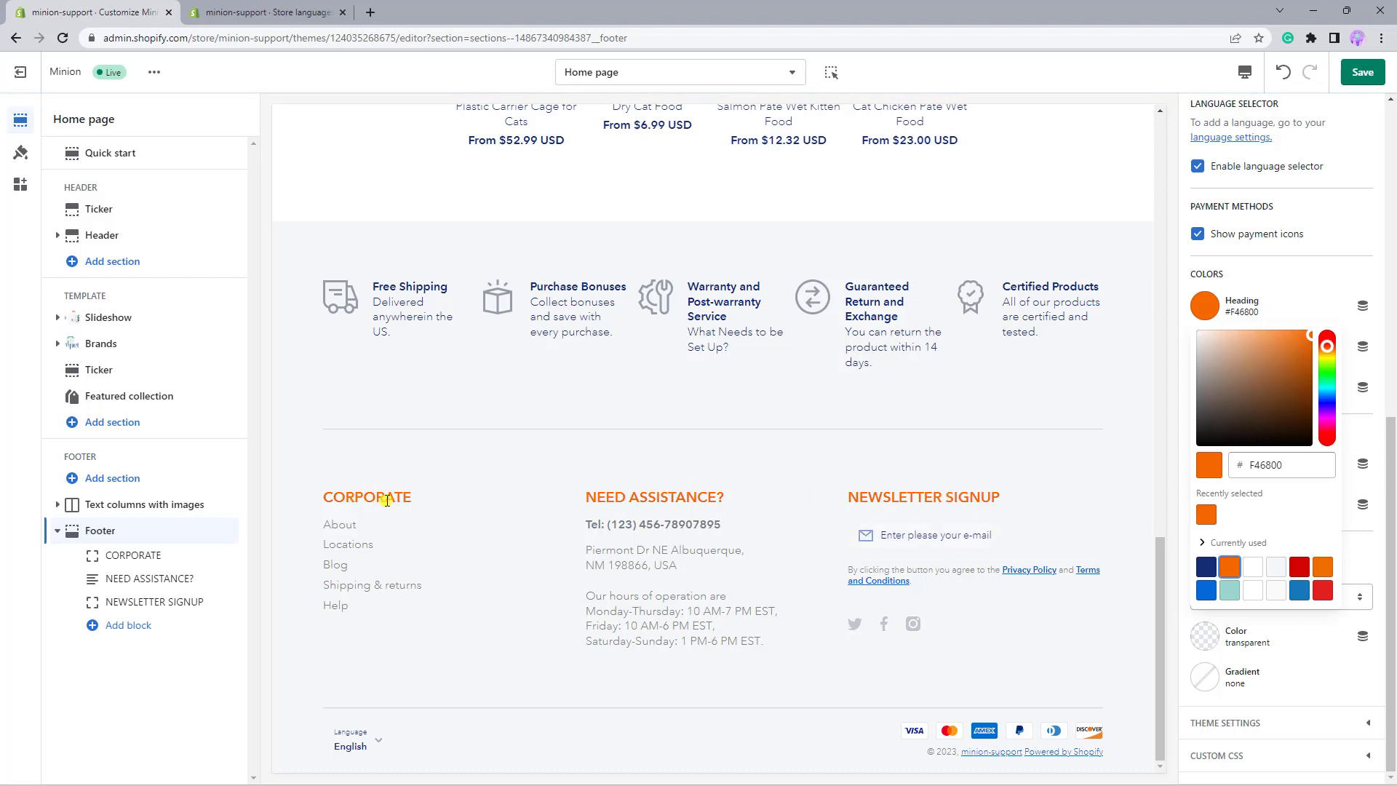
pyautogui.click(1280, 284)
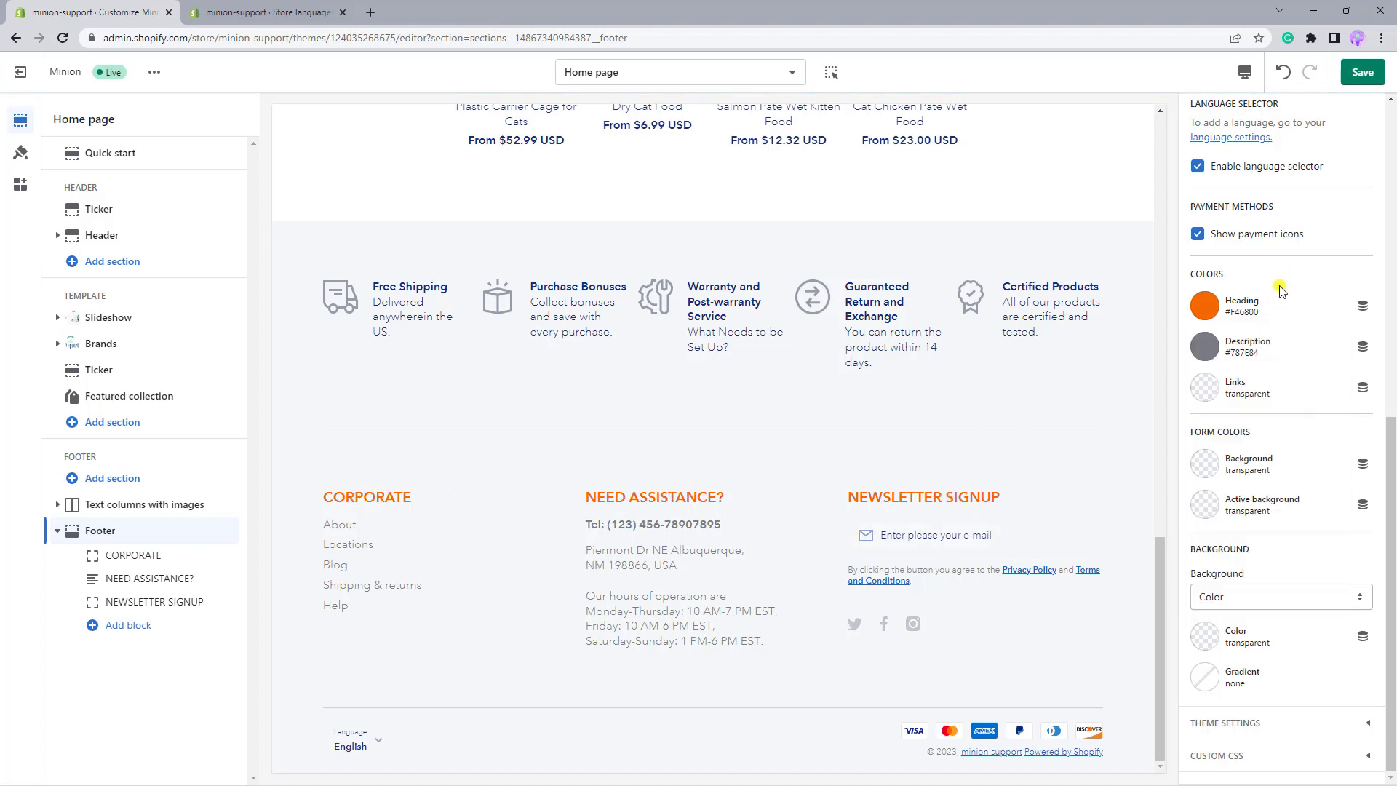
pyautogui.click(1207, 347)
pyautogui.click(1231, 608)
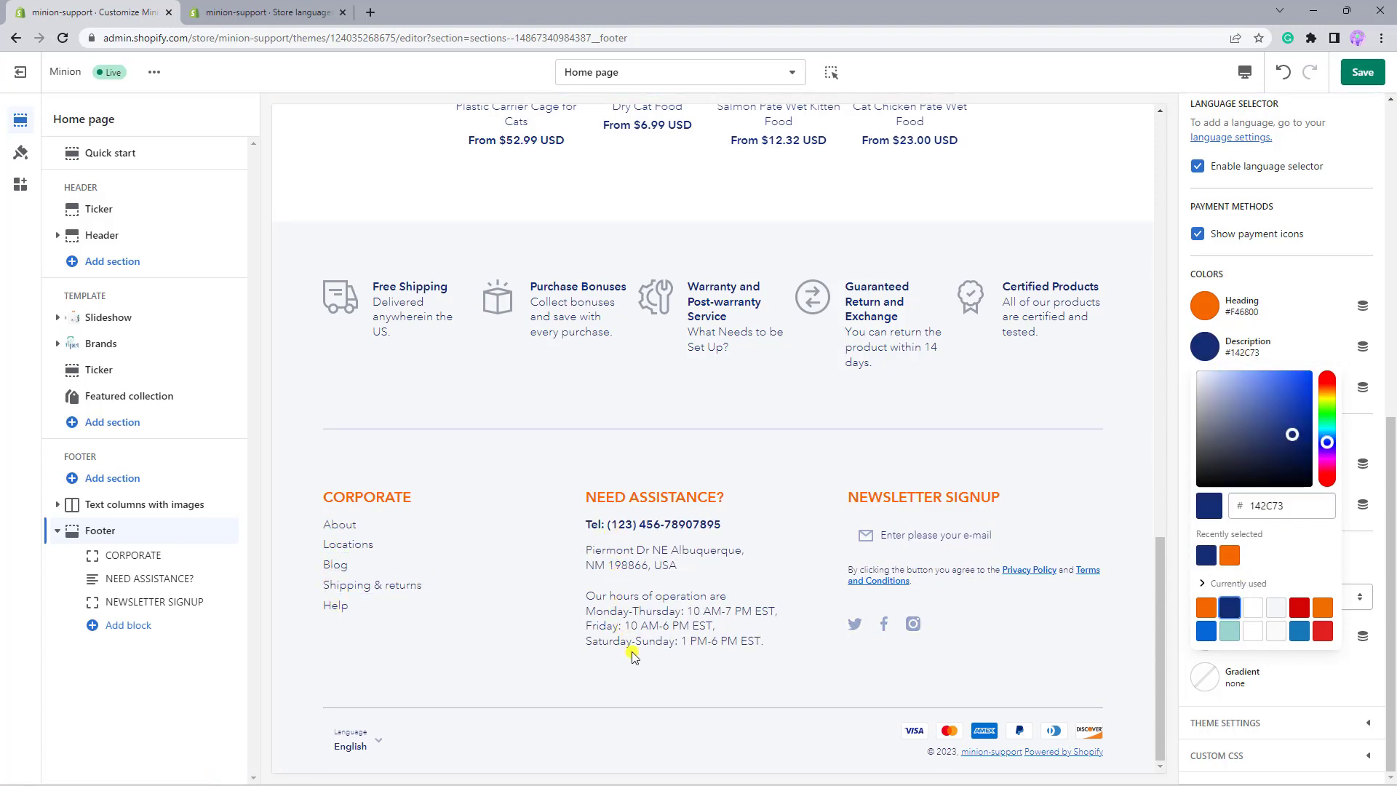
pyautogui.click(1303, 269)
# Set the footer's links color to #99D5CF.
pyautogui.click(1206, 389)
pyautogui.click(1230, 351)
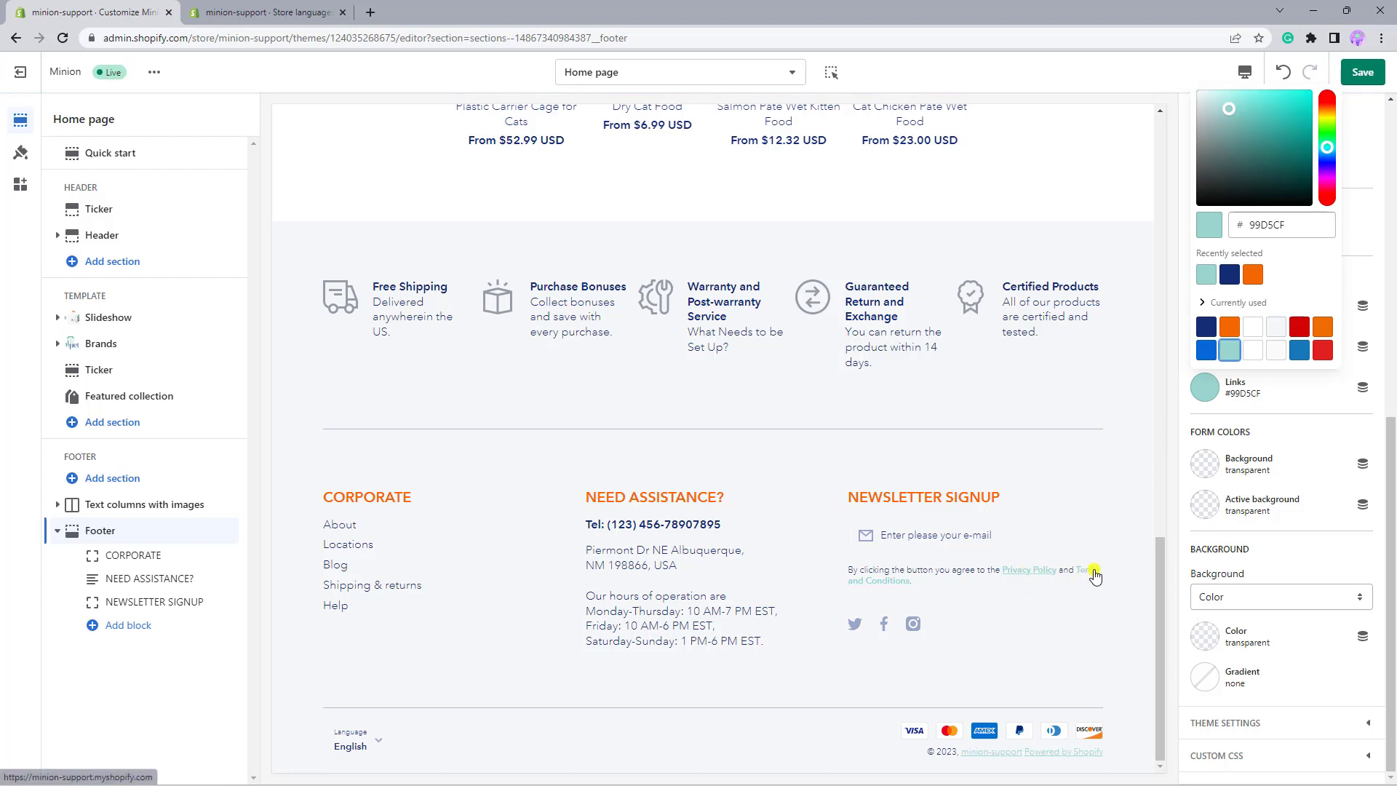
pyautogui.click(1238, 406)
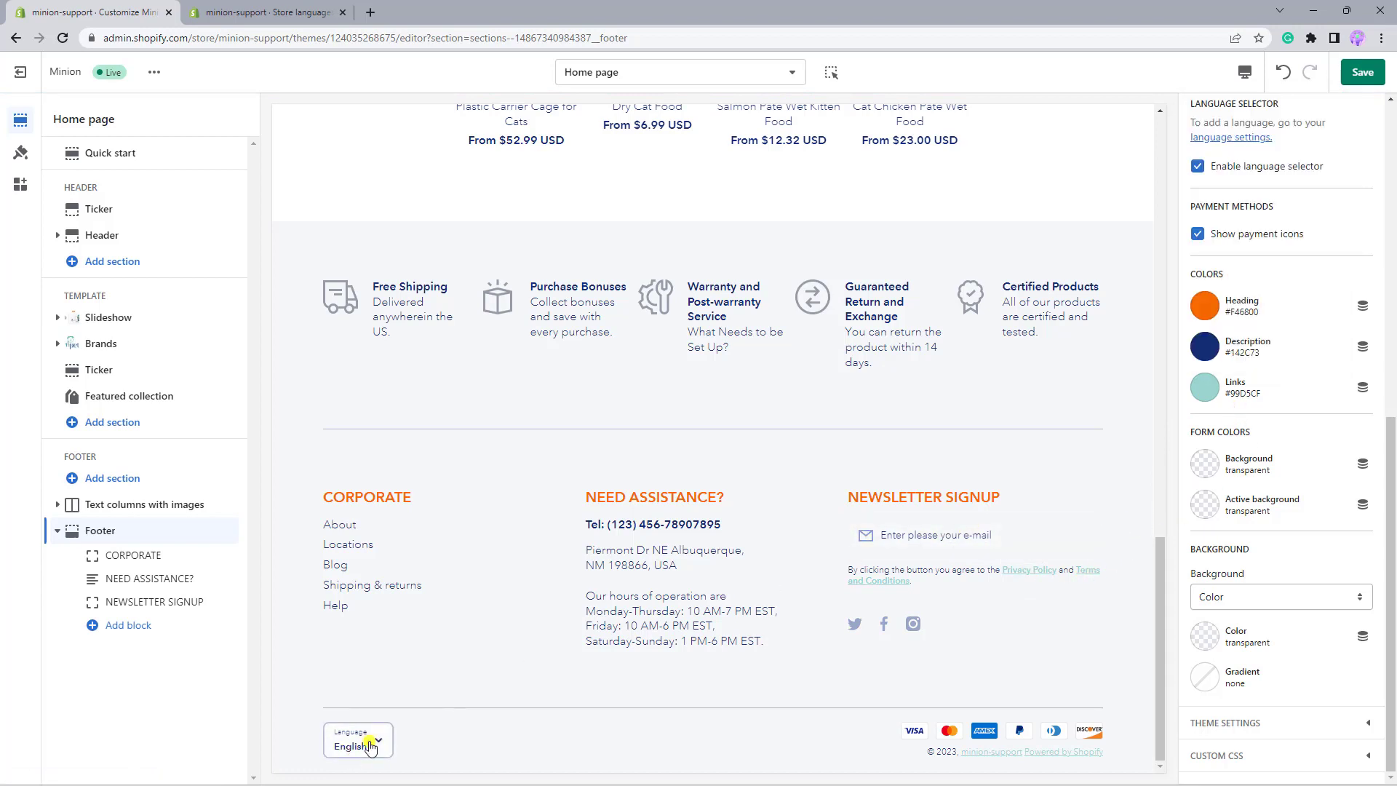
# Set the footer's form background color to #FFFFFF and its active background color to #F6F7FA.
pyautogui.click(1199, 471)
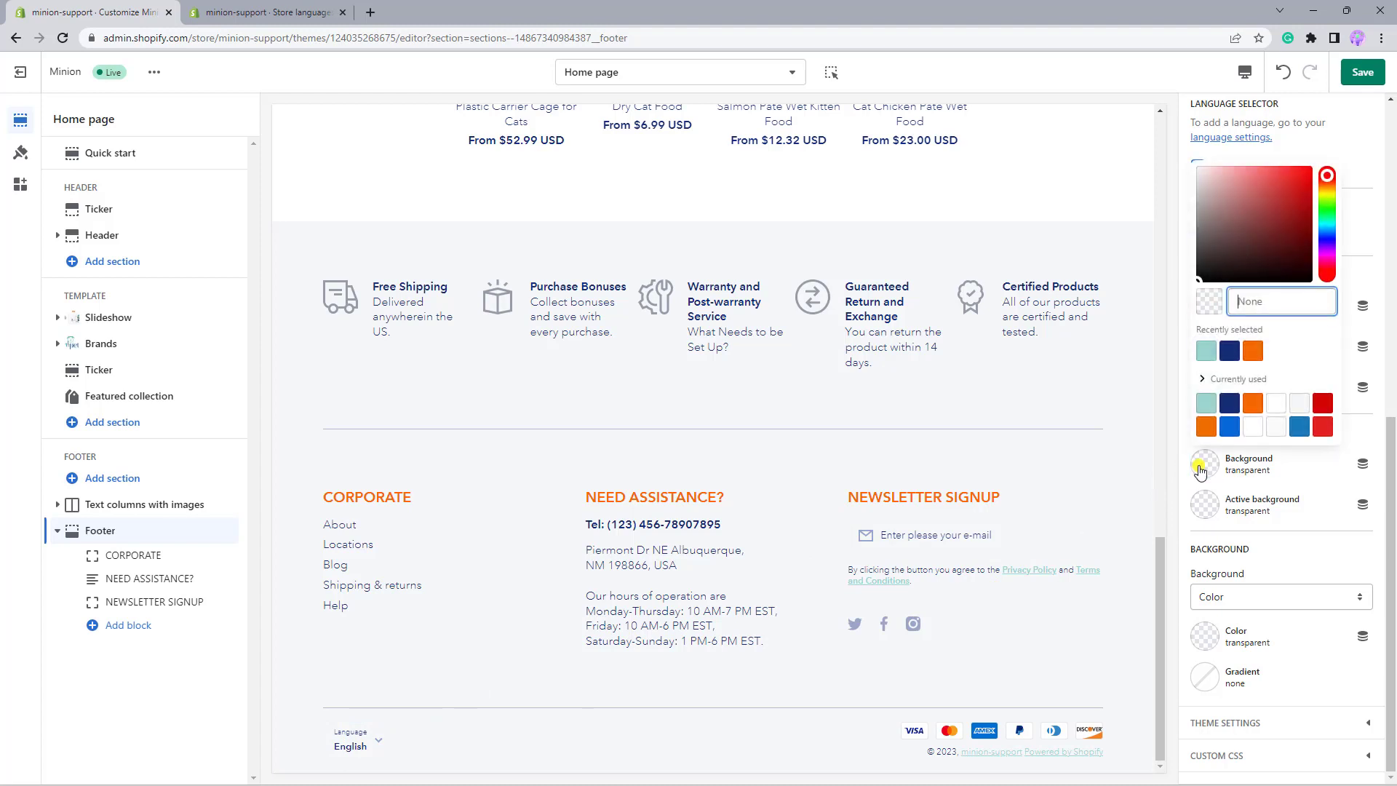
pyautogui.click(1276, 405)
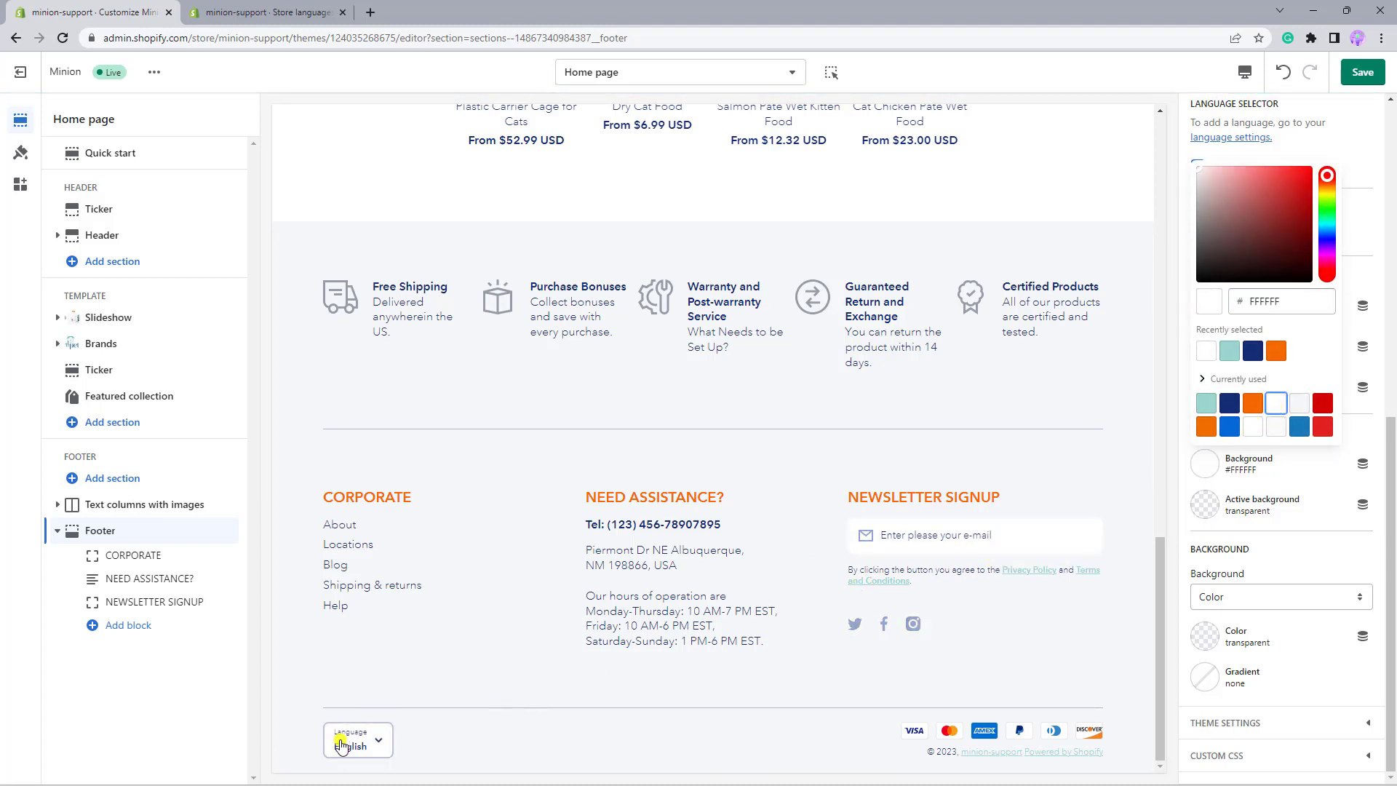
pyautogui.click(1201, 504)
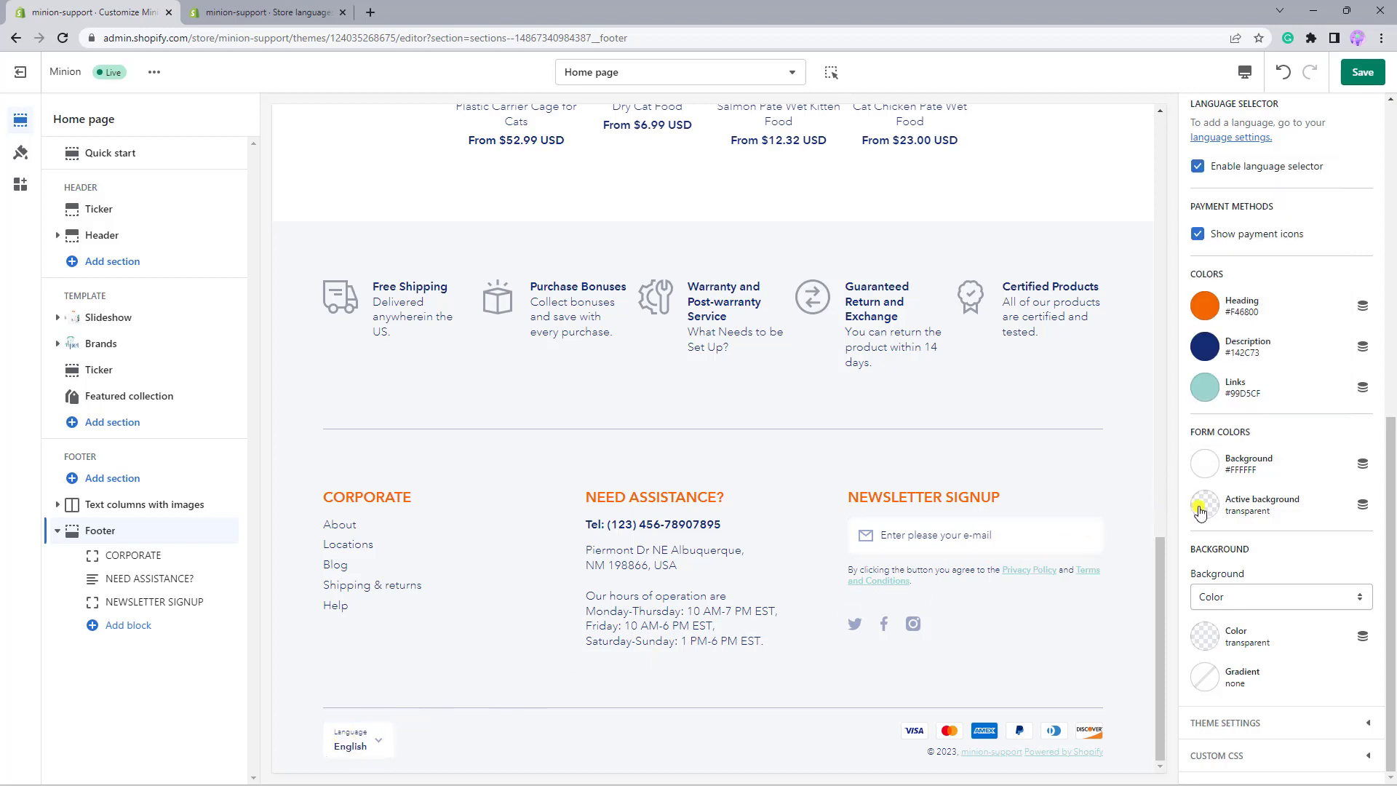
pyautogui.click(1200, 504)
pyautogui.click(1297, 447)
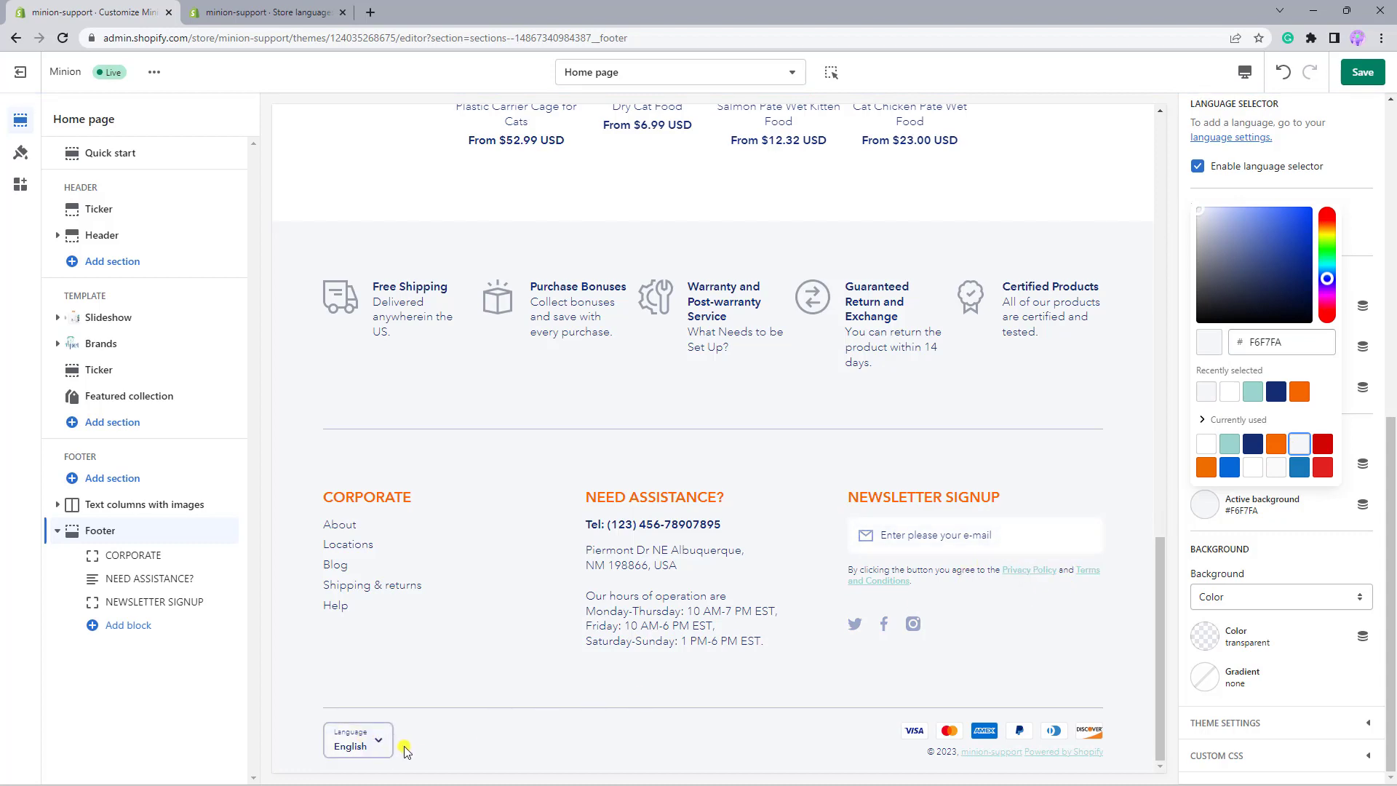
pyautogui.click(1246, 542)
# Keep the footer's background type as Color and set the background color to #FFFFFF.
pyautogui.click(1222, 598)
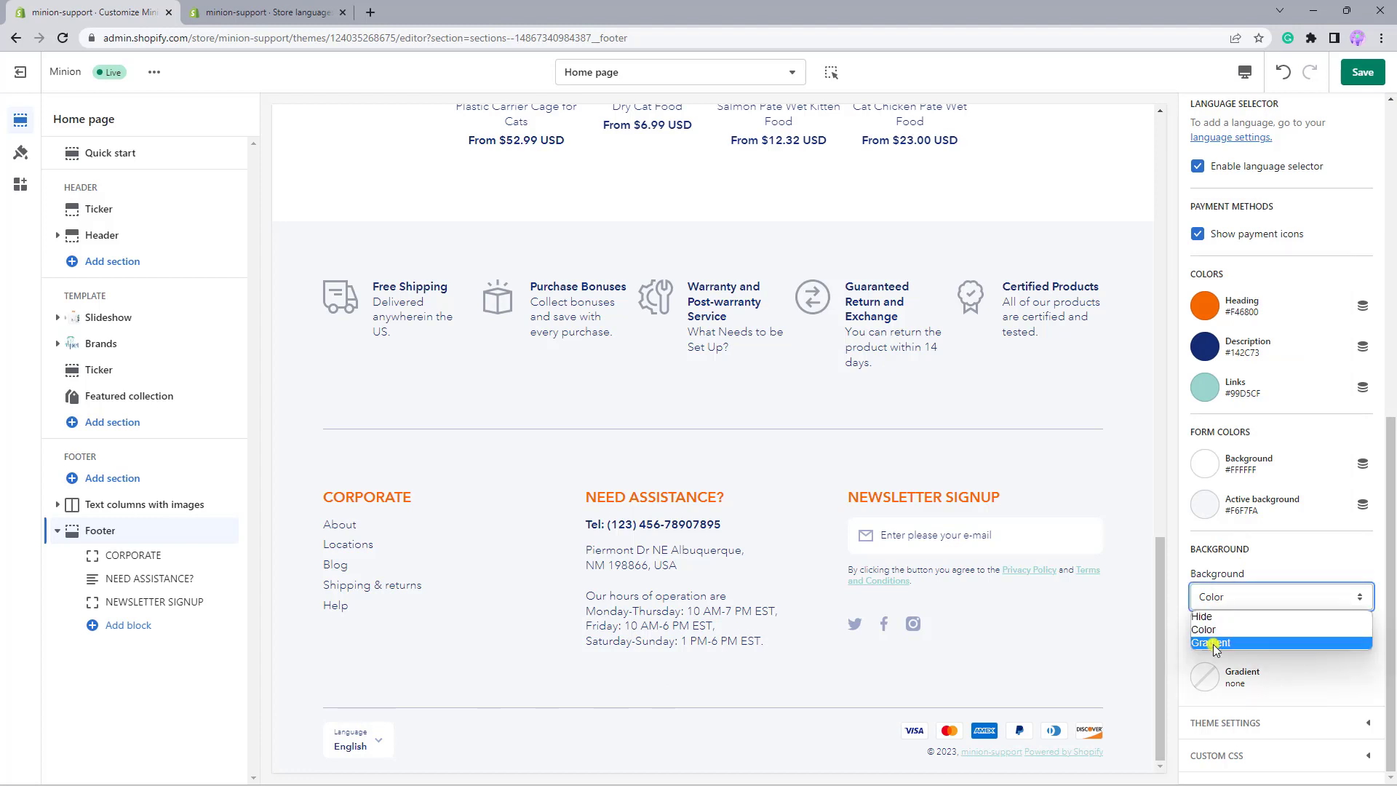
pyautogui.click(1204, 630)
pyautogui.click(1204, 637)
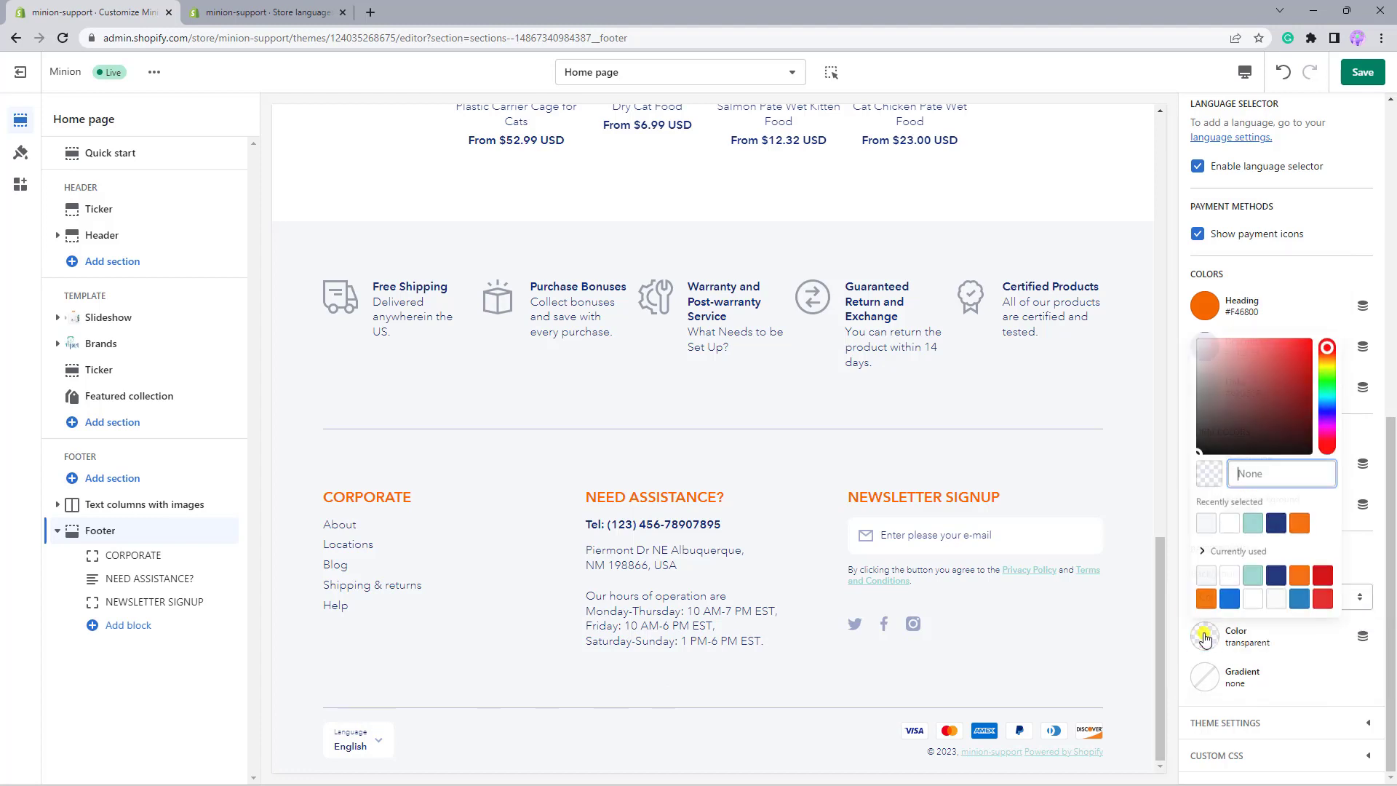
pyautogui.click(1228, 577)
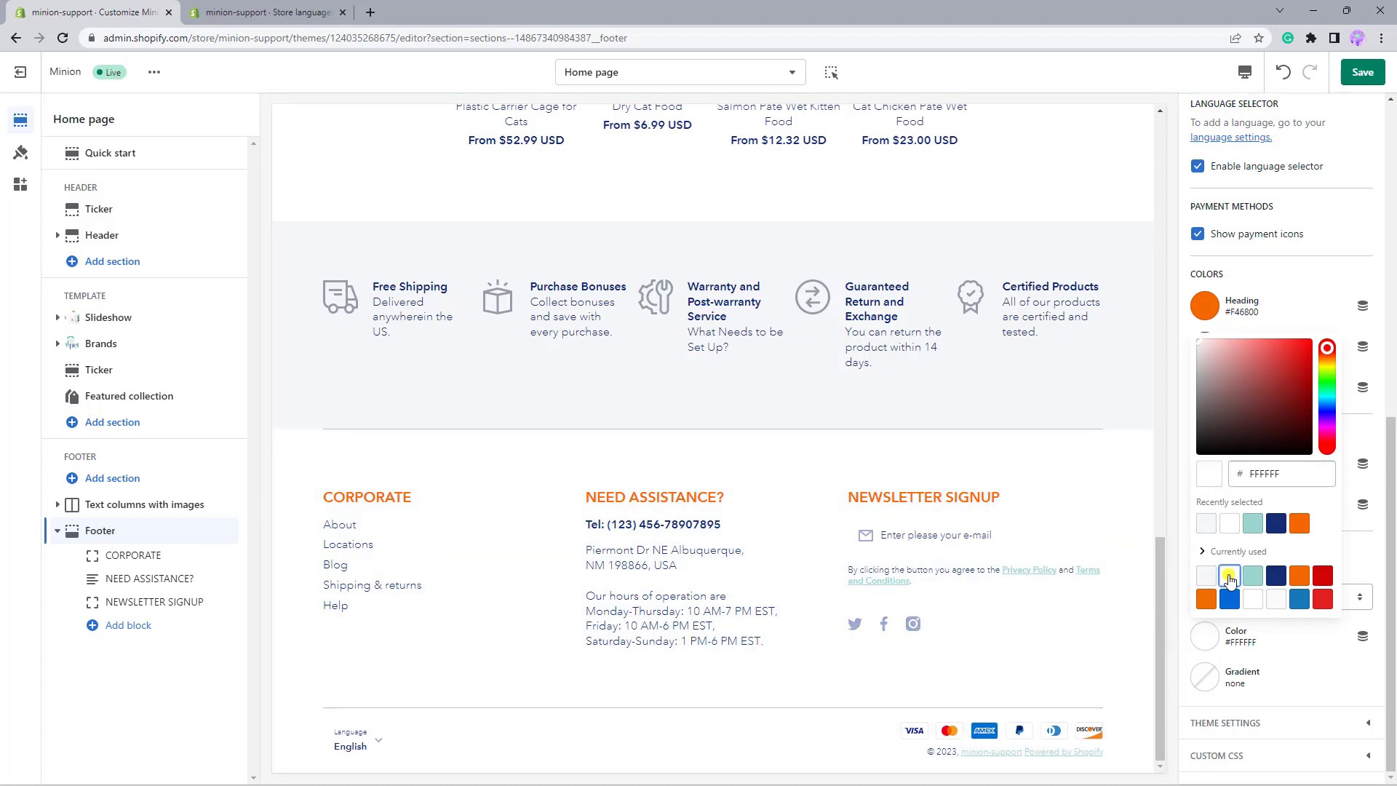
pyautogui.click(1182, 624)
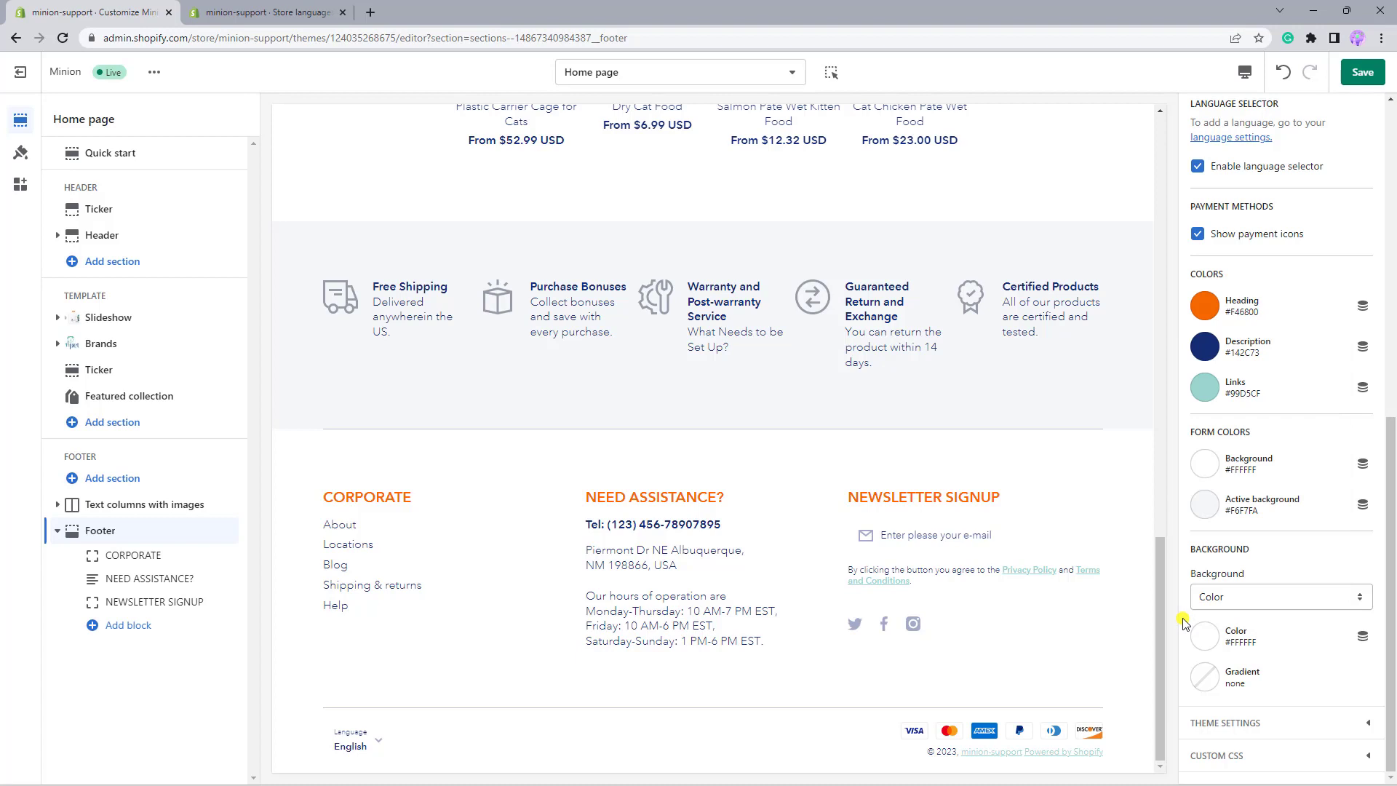
# Change the footer's background to Gradient with the CSS code radial-gradient(rgba(238, 174, 202, 1), rgba(20, 44, 115, 0.9) 100%).
pyautogui.click(1228, 598)
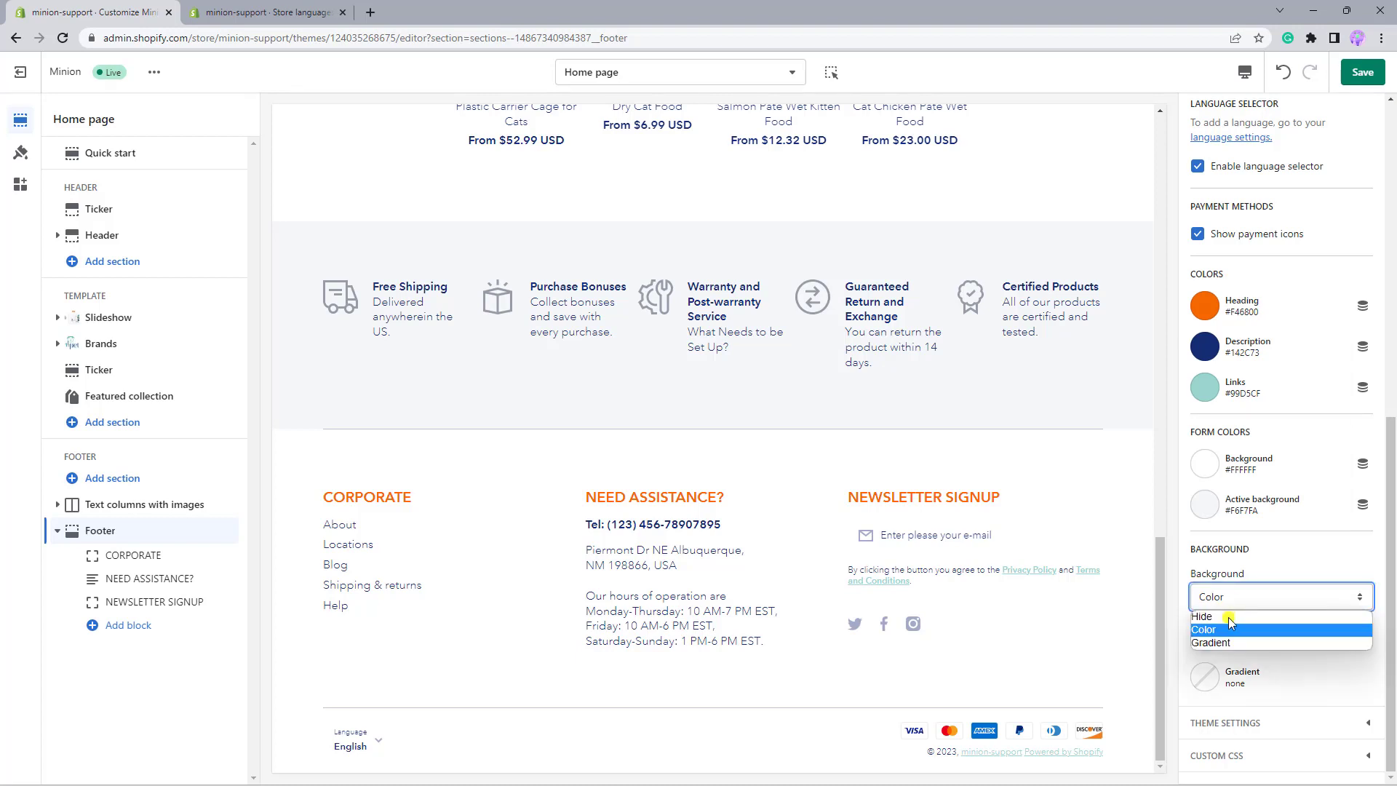
pyautogui.click(1228, 643)
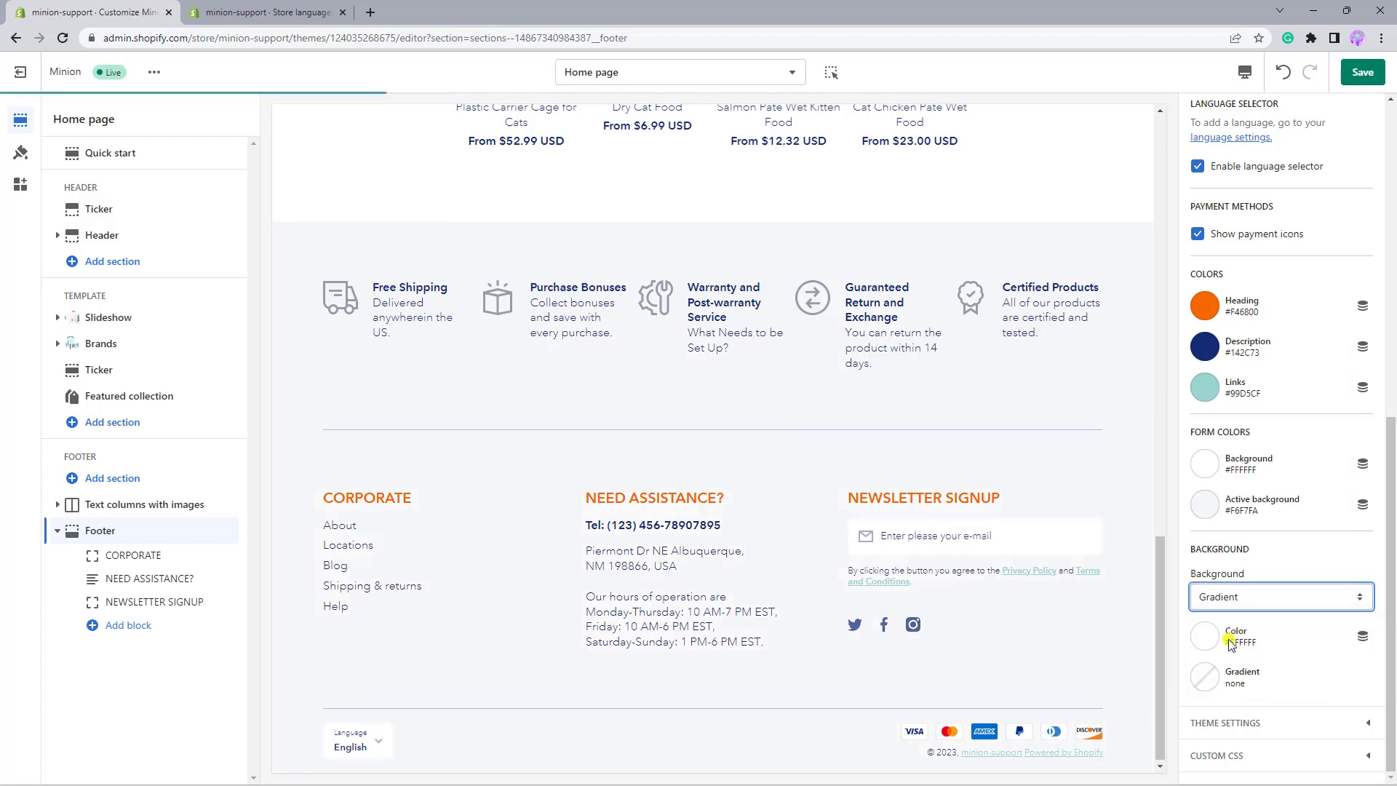
pyautogui.click(1204, 678)
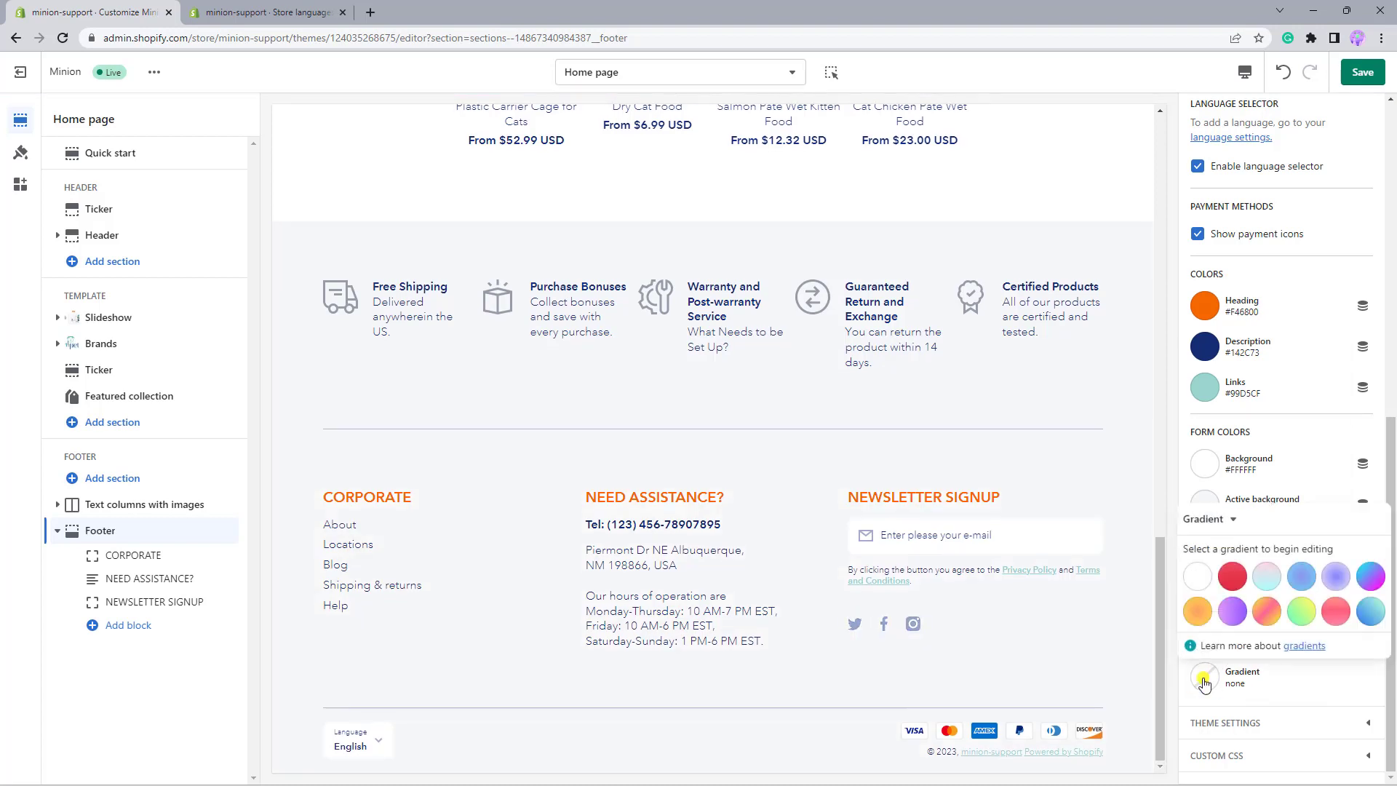
pyautogui.click(1229, 522)
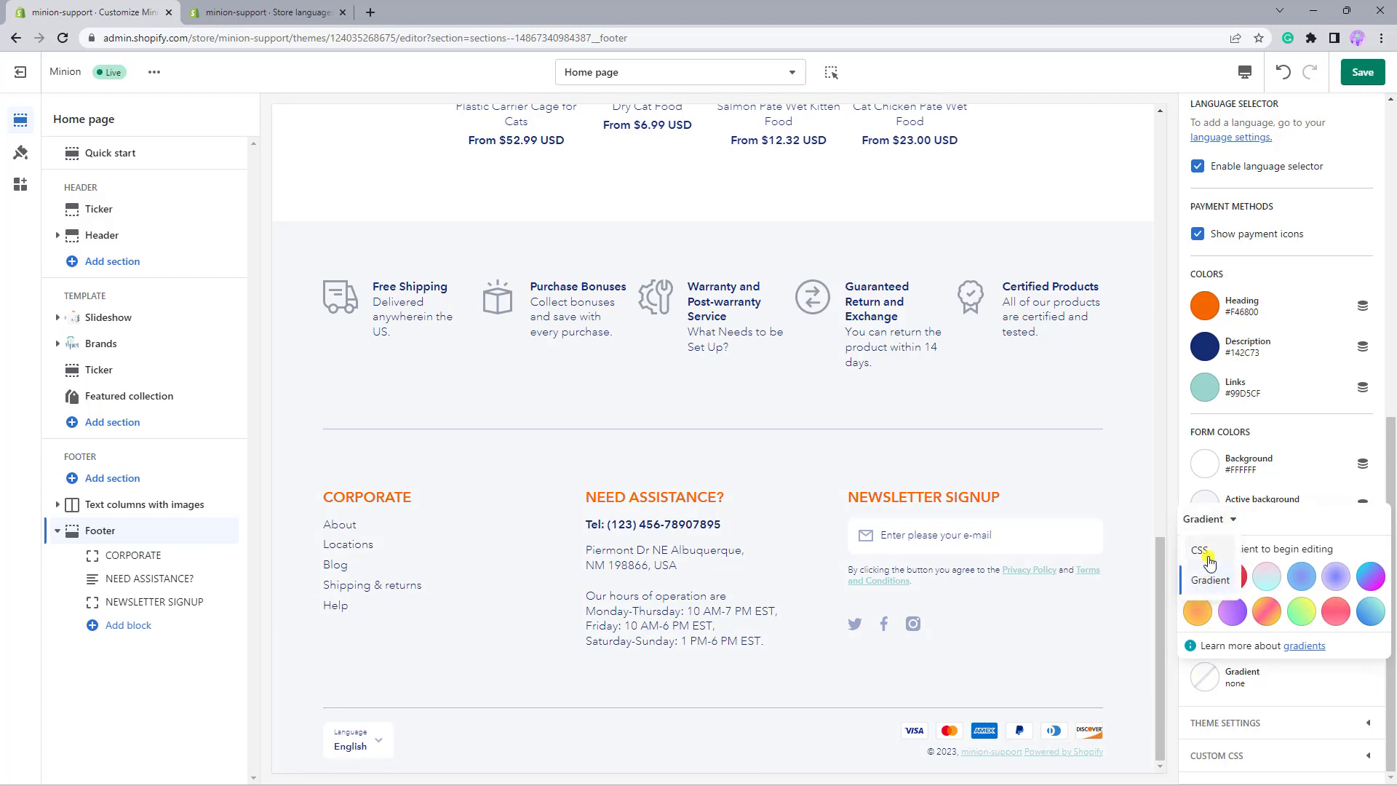
pyautogui.click(1204, 552)
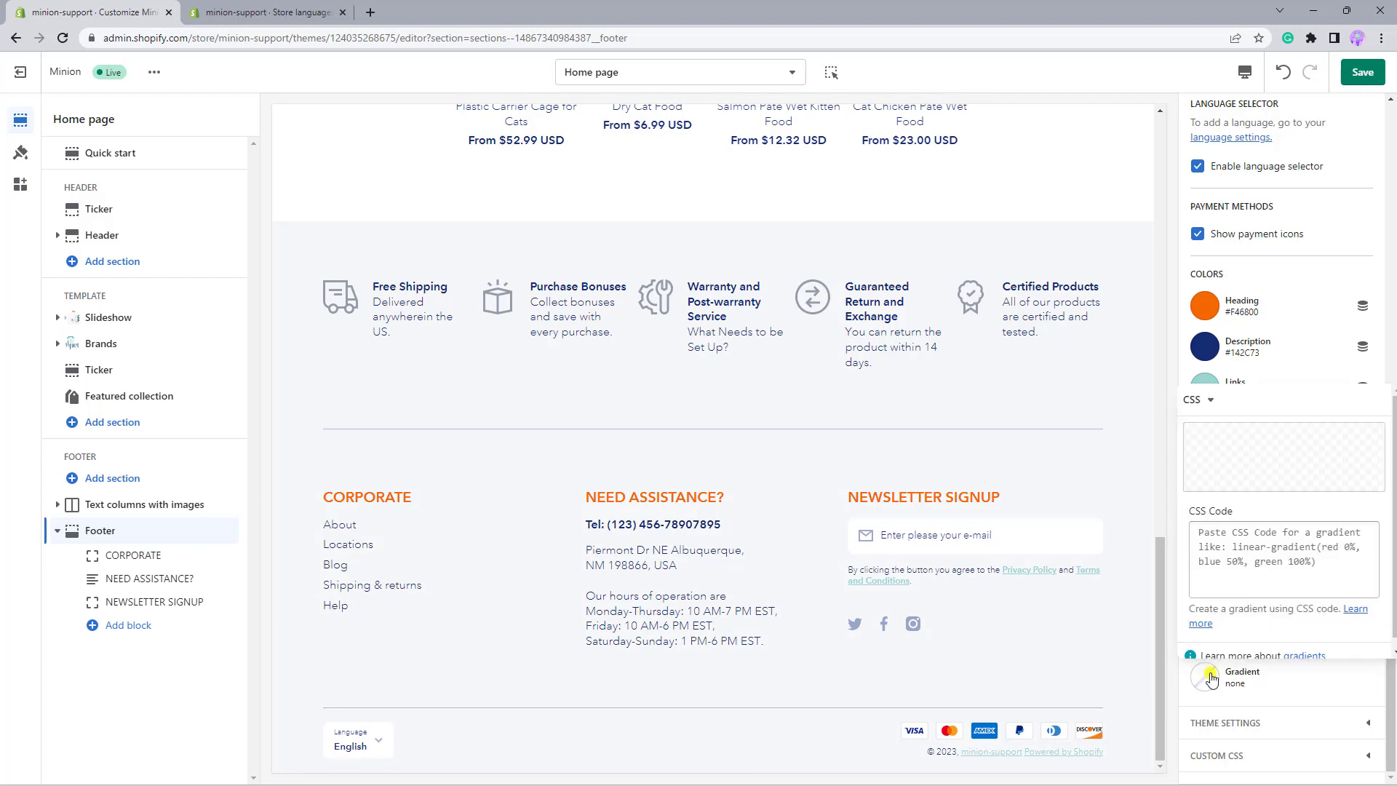
pyautogui.click(1207, 537)
pyautogui.write('radial-gradient(rgba(238, 174, 202, 1), rgba(20, 44, 115, 0.9) 100%)')
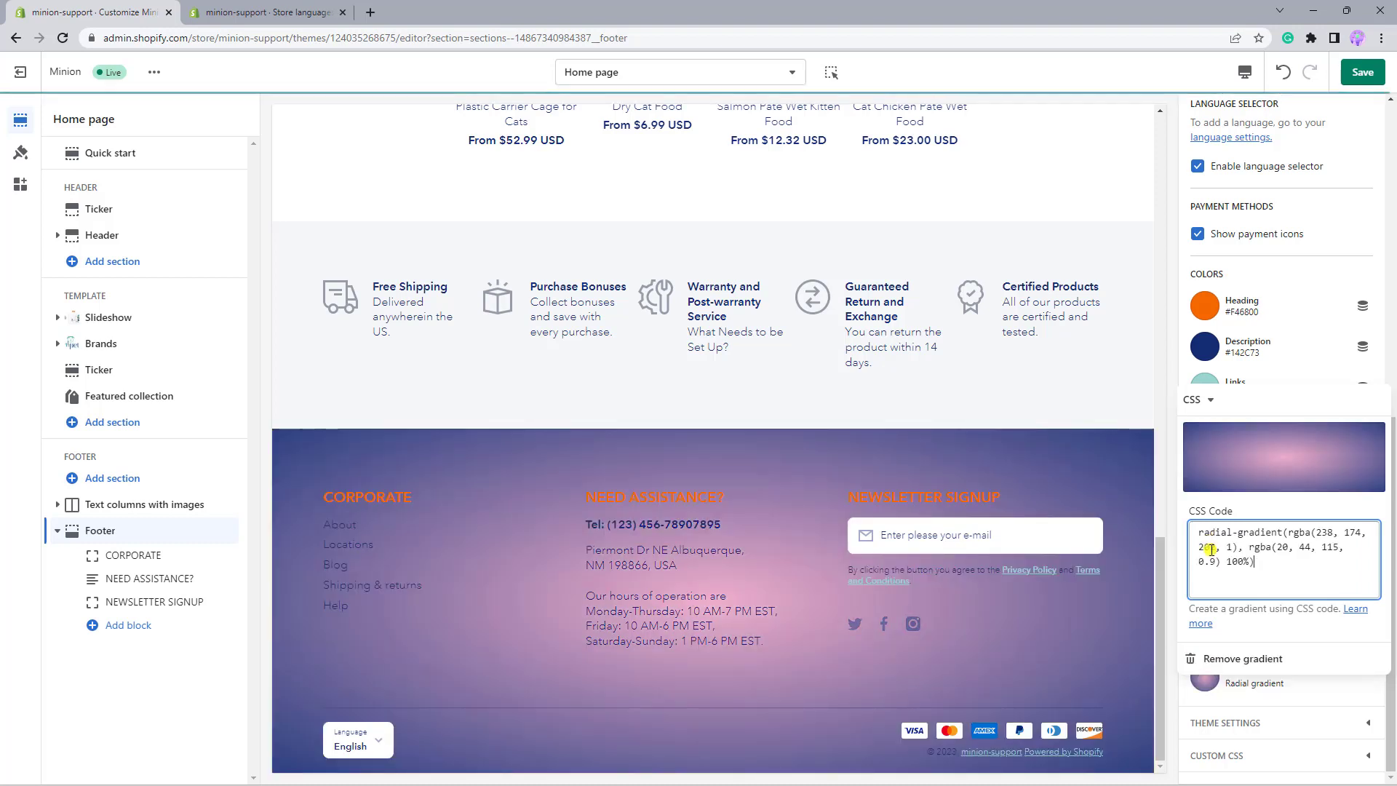
pyautogui.click(1188, 700)
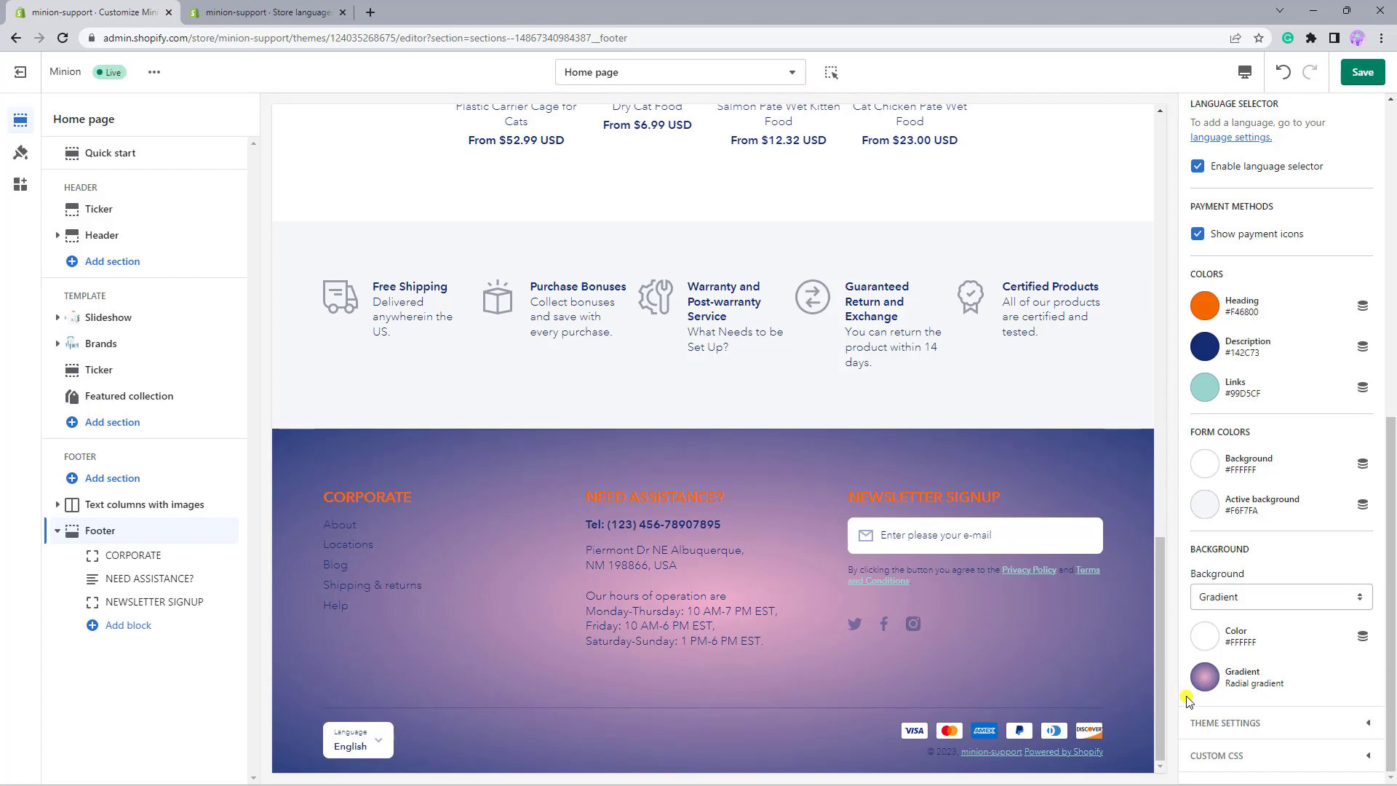
# In the visual gradient editor, try the linear type, restore radial and add a color stop at 55%.
pyautogui.click(1211, 681)
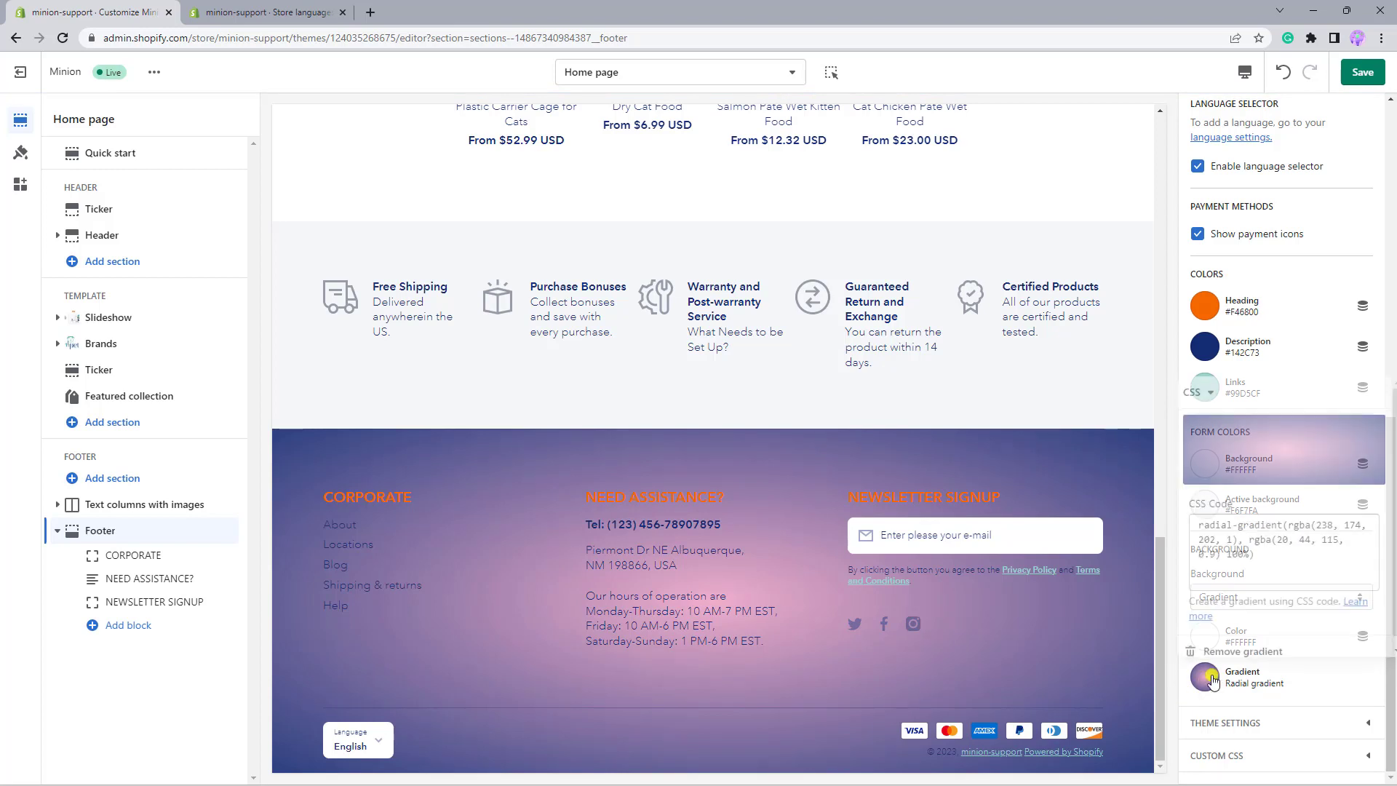
pyautogui.click(1211, 400)
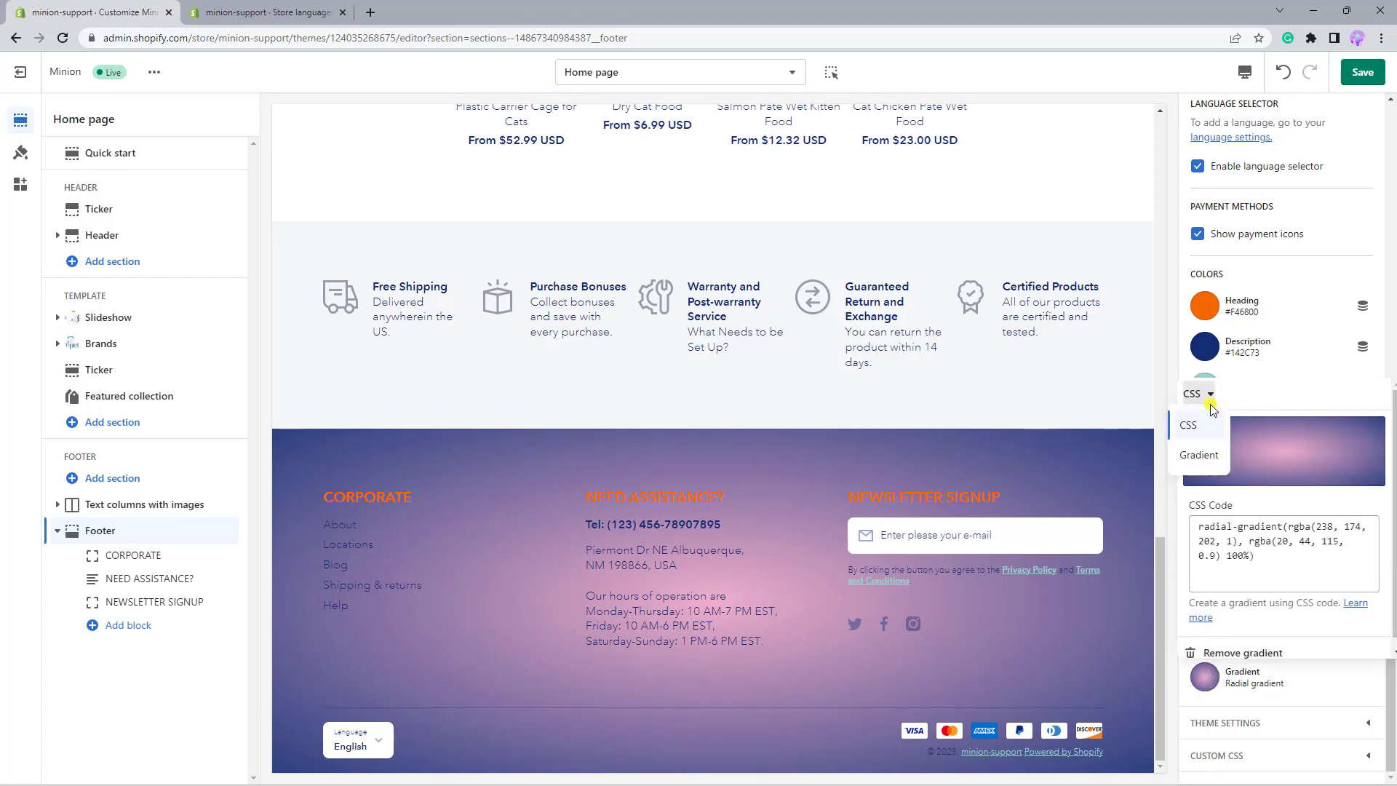
pyautogui.click(1200, 451)
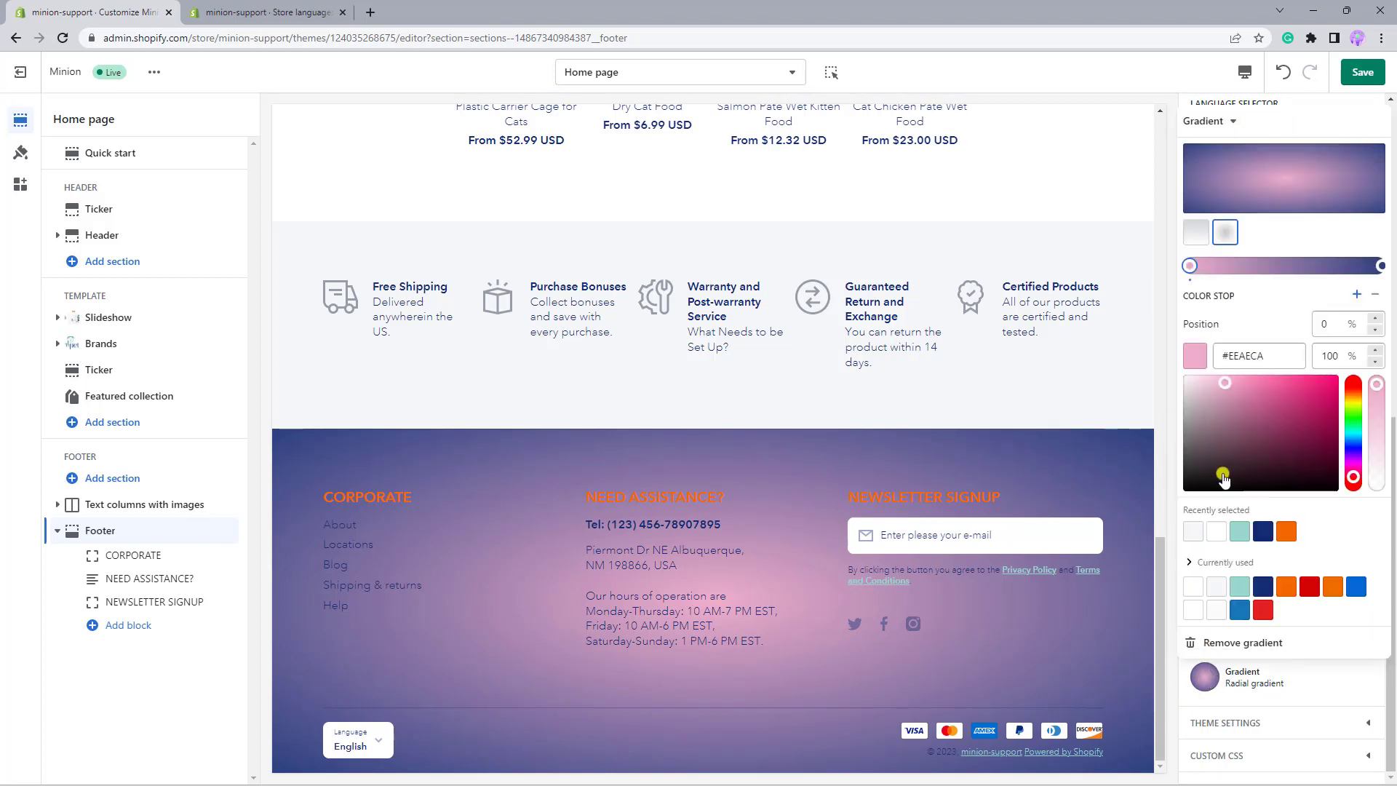
pyautogui.click(1195, 232)
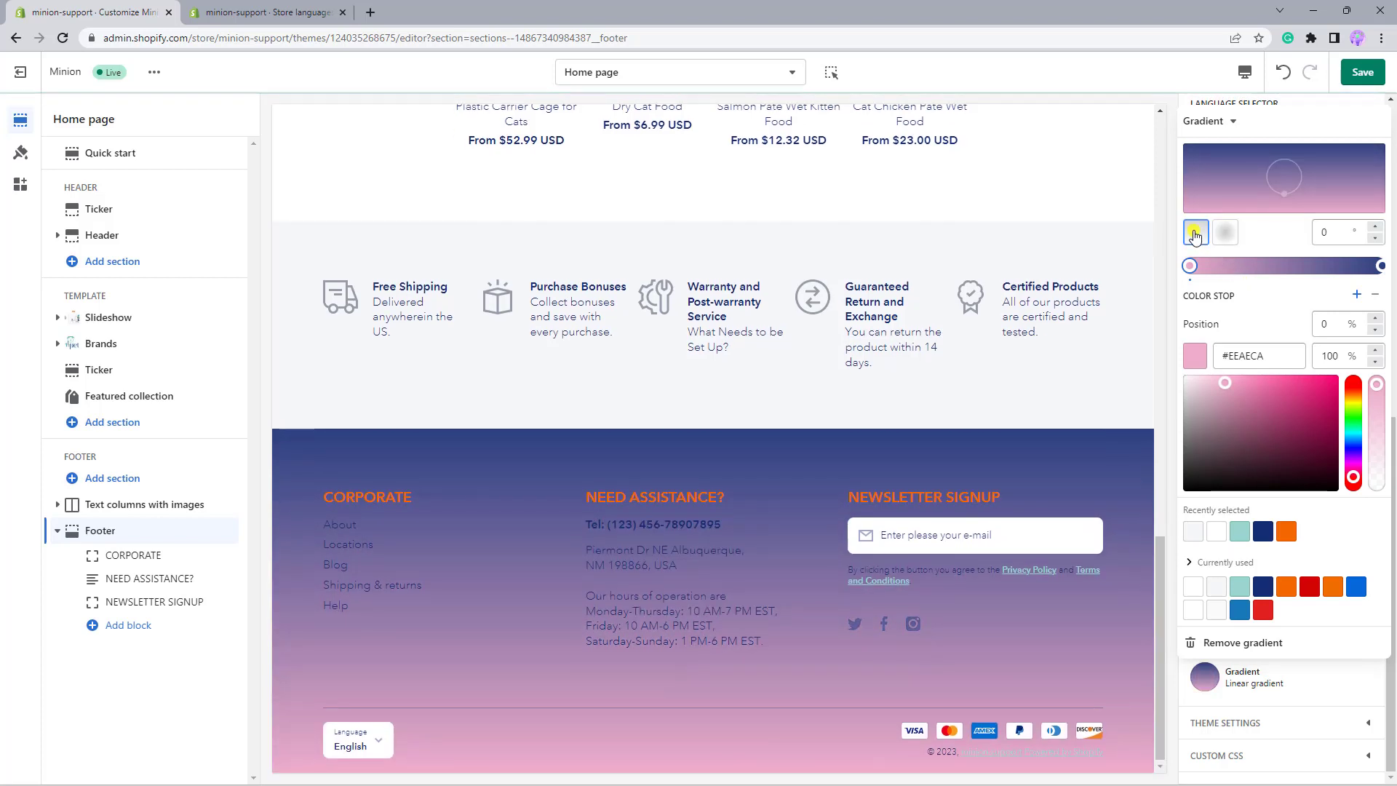
pyautogui.click(1222, 233)
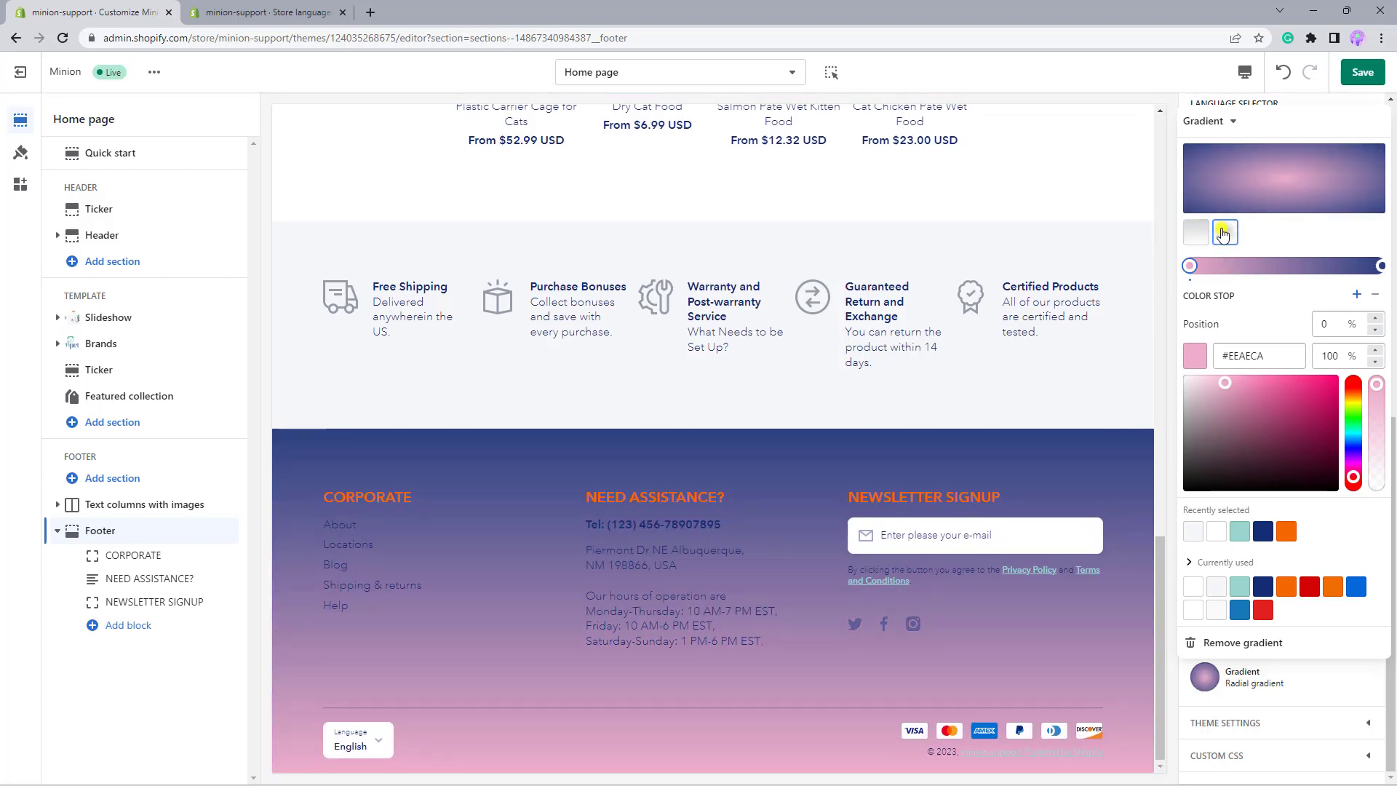
pyautogui.click(1294, 263)
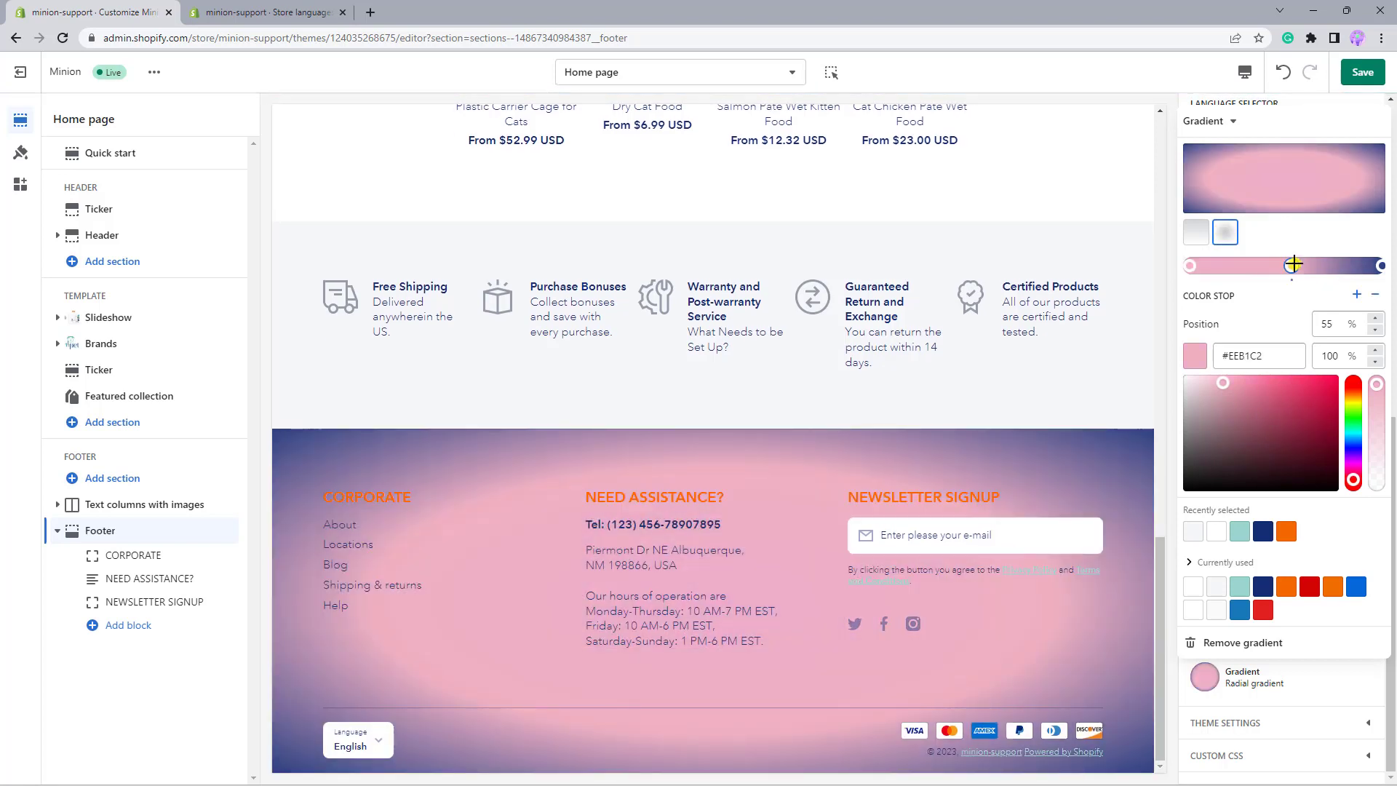
# Move the gradient's middle color stop to 50% and set the outer stop to #05C3D6 with 51% opacity.
pyautogui.moveTo(1286, 265); pyautogui.dragTo(1283, 266)
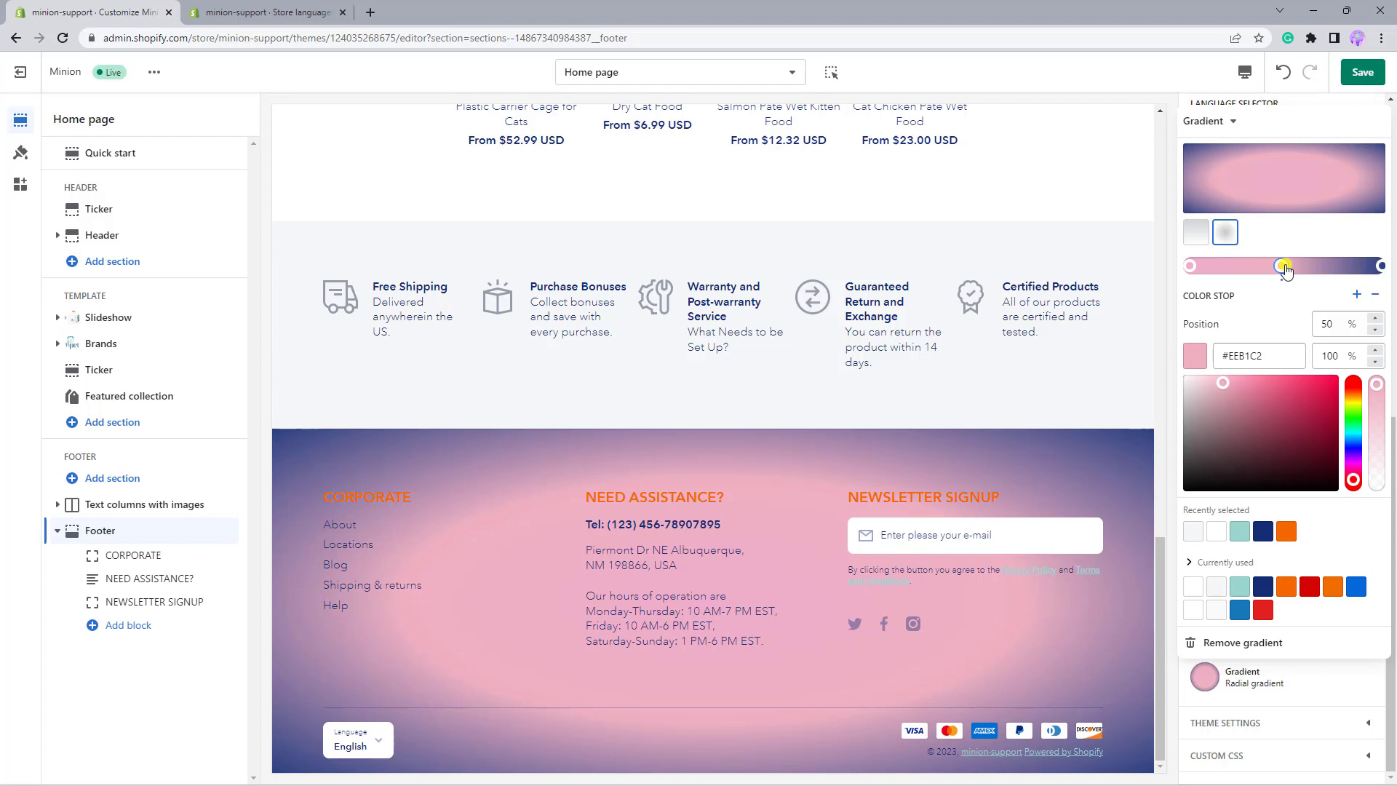
pyautogui.click(1381, 266)
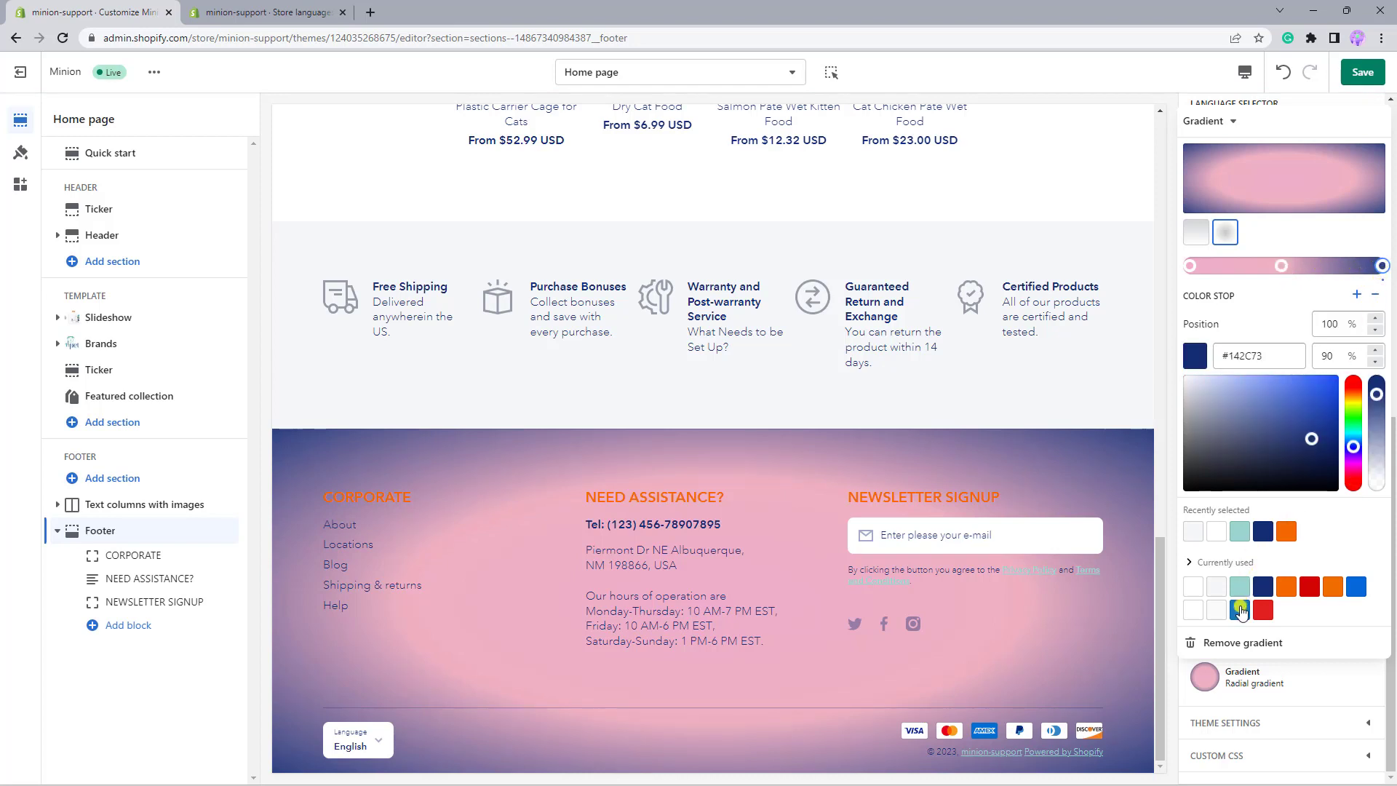
pyautogui.click(1351, 588)
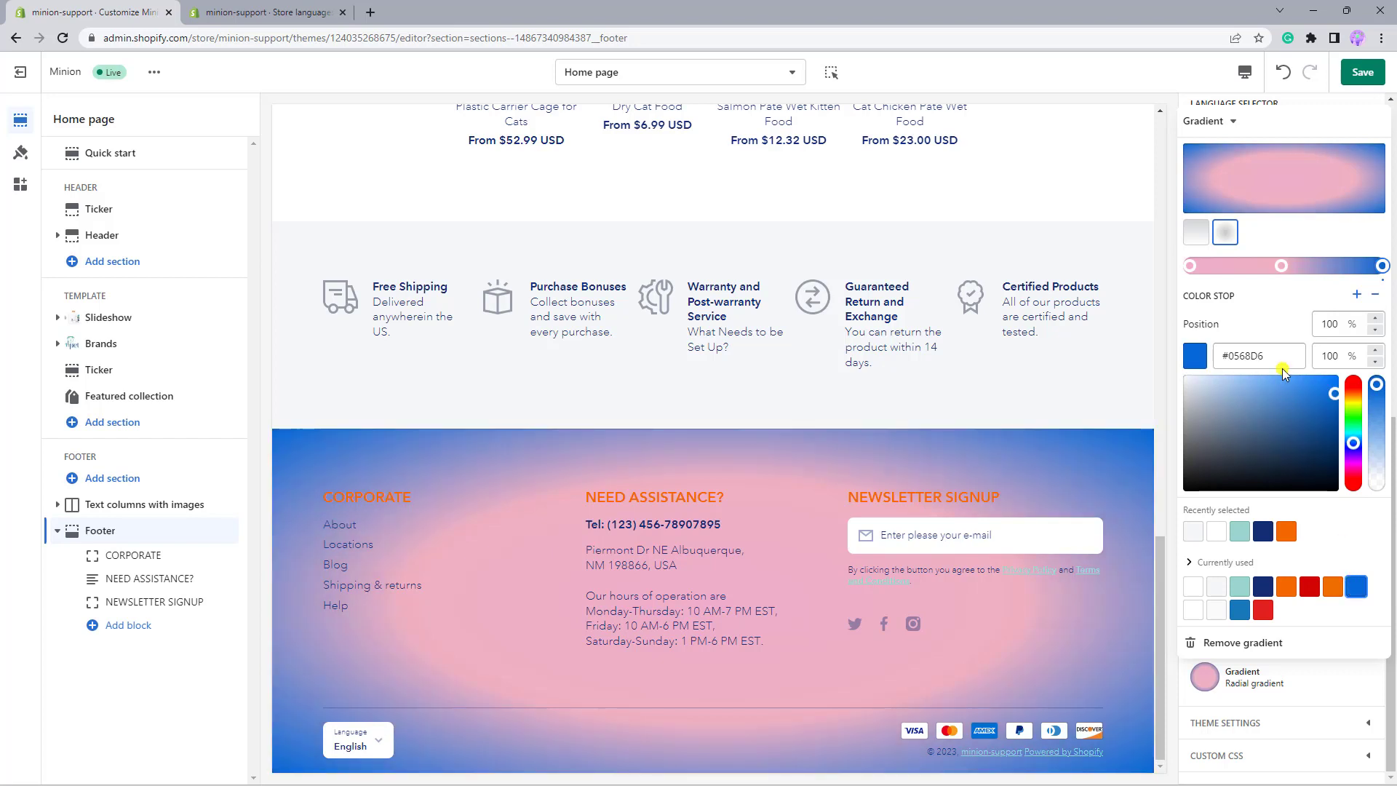
pyautogui.moveTo(1283, 355); pyautogui.dragTo(1226, 355)
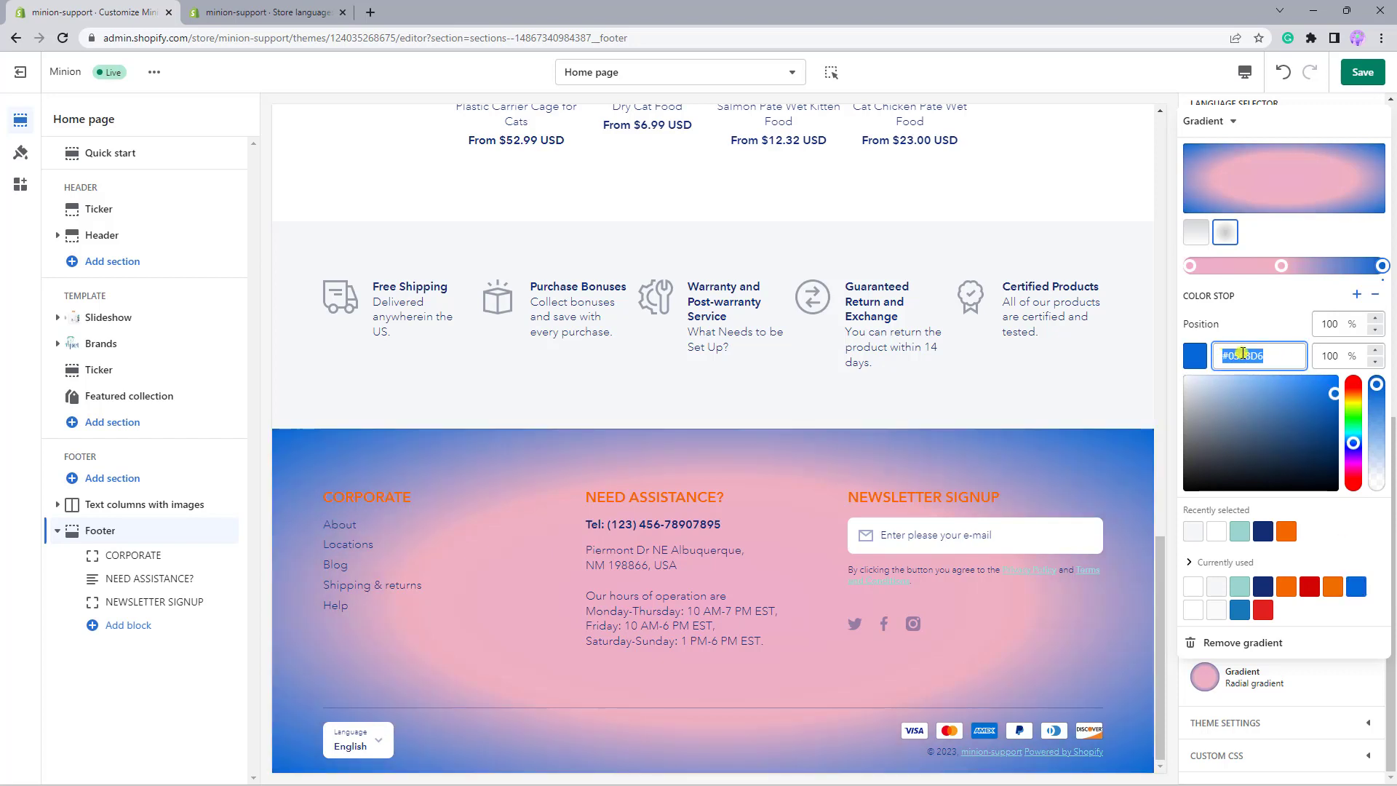
pyautogui.click(1278, 351)
pyautogui.moveTo(1353, 442); pyautogui.dragTo(1353, 439)
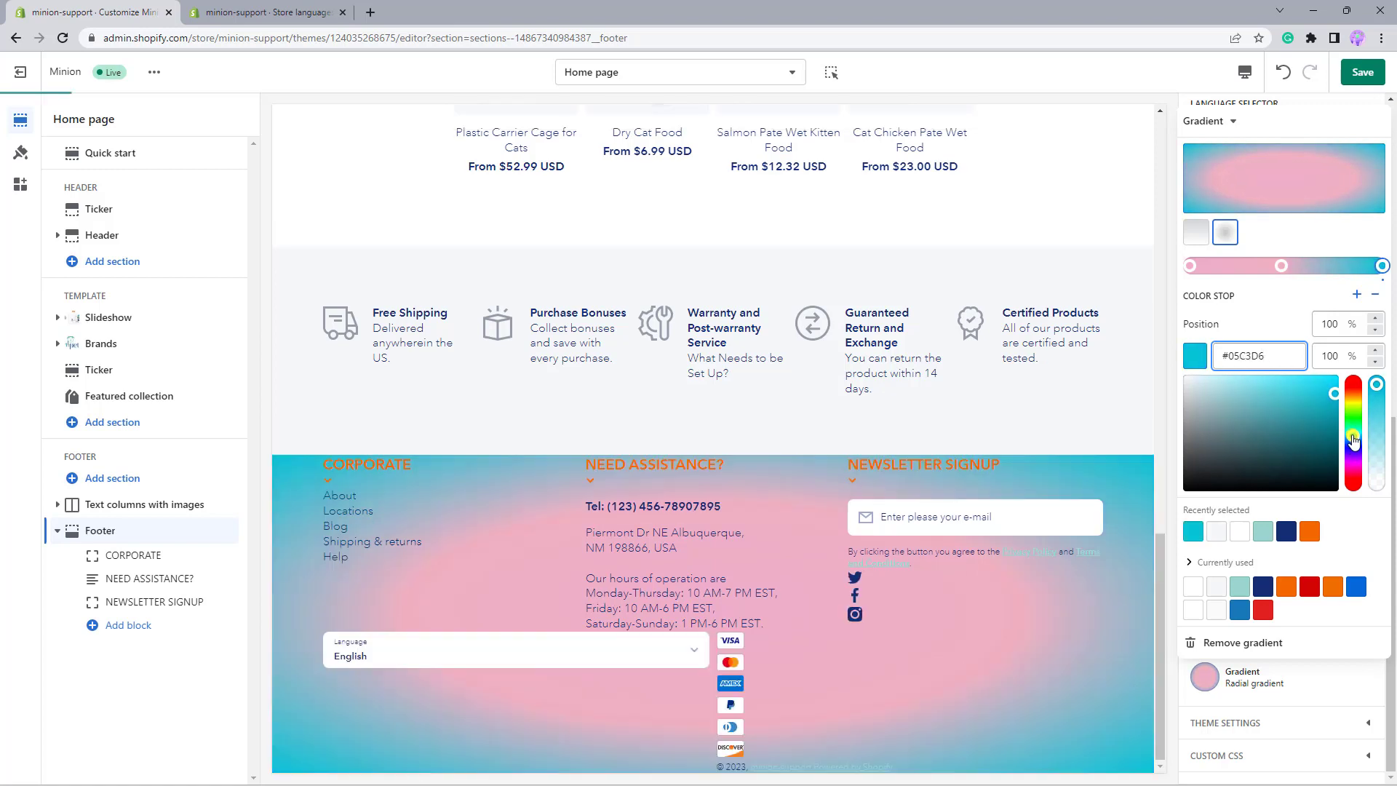
pyautogui.moveTo(1376, 384); pyautogui.dragTo(1380, 438)
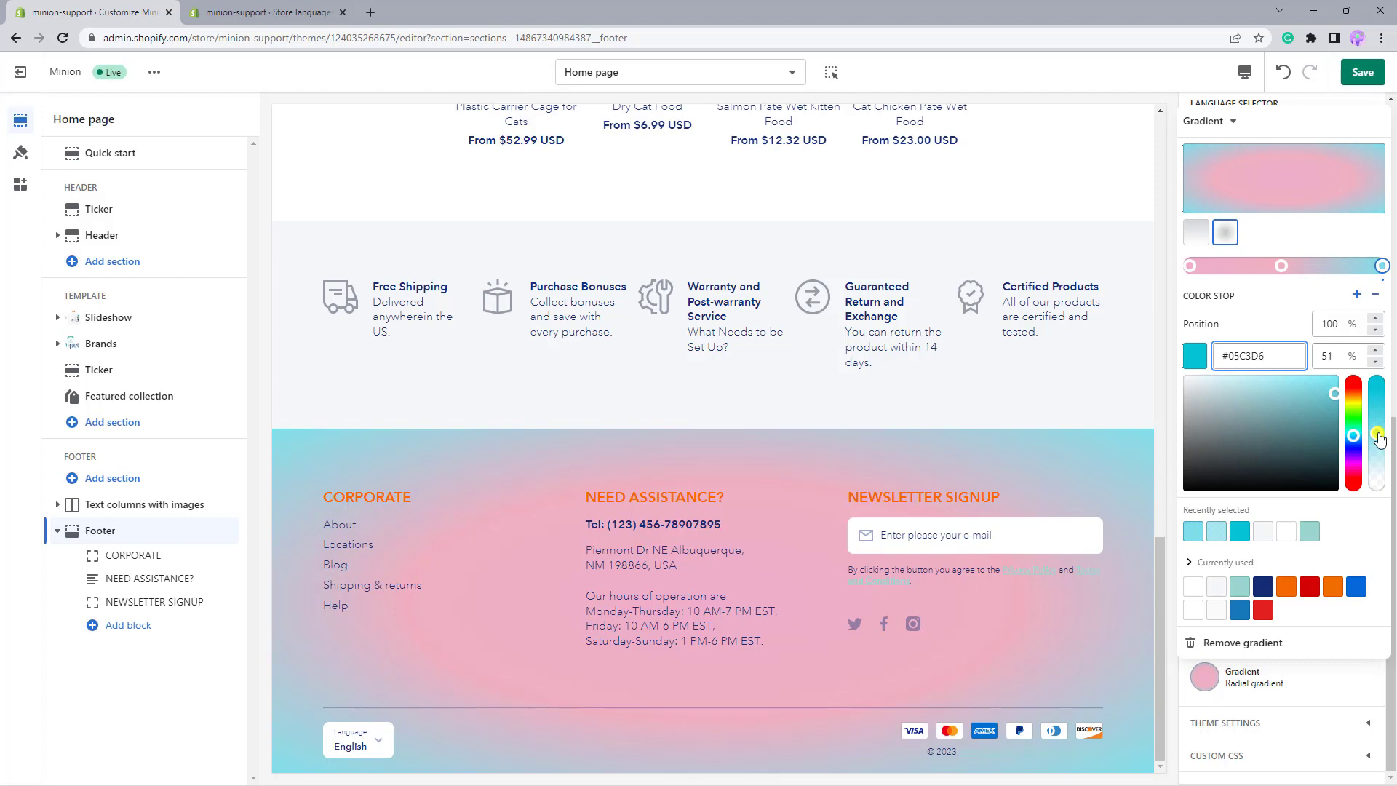
# Move the gradient's middle color stop to 33%, and change the footer's background type to Hide.
pyautogui.moveTo(1281, 266); pyautogui.dragTo(1257, 266)
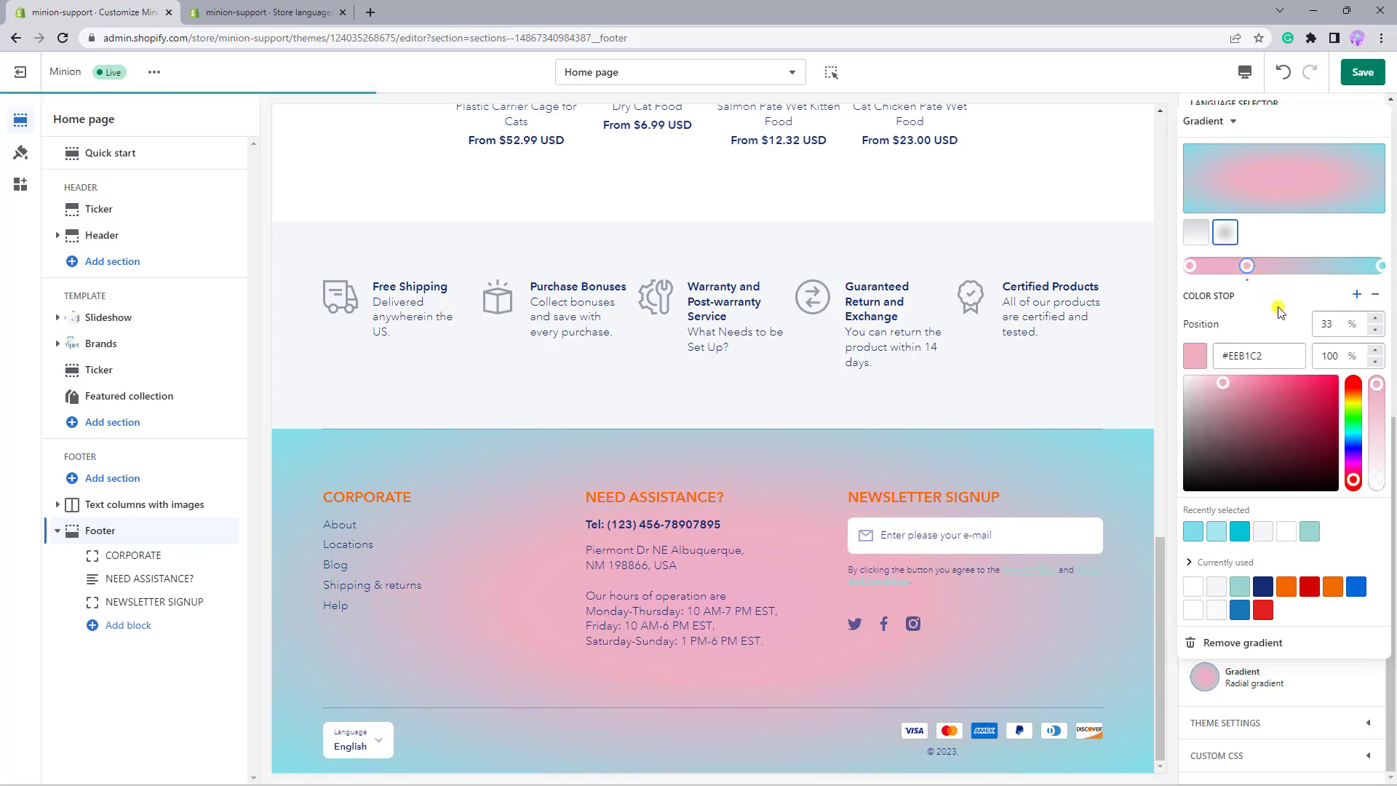
pyautogui.click(1320, 666)
pyautogui.click(1268, 606)
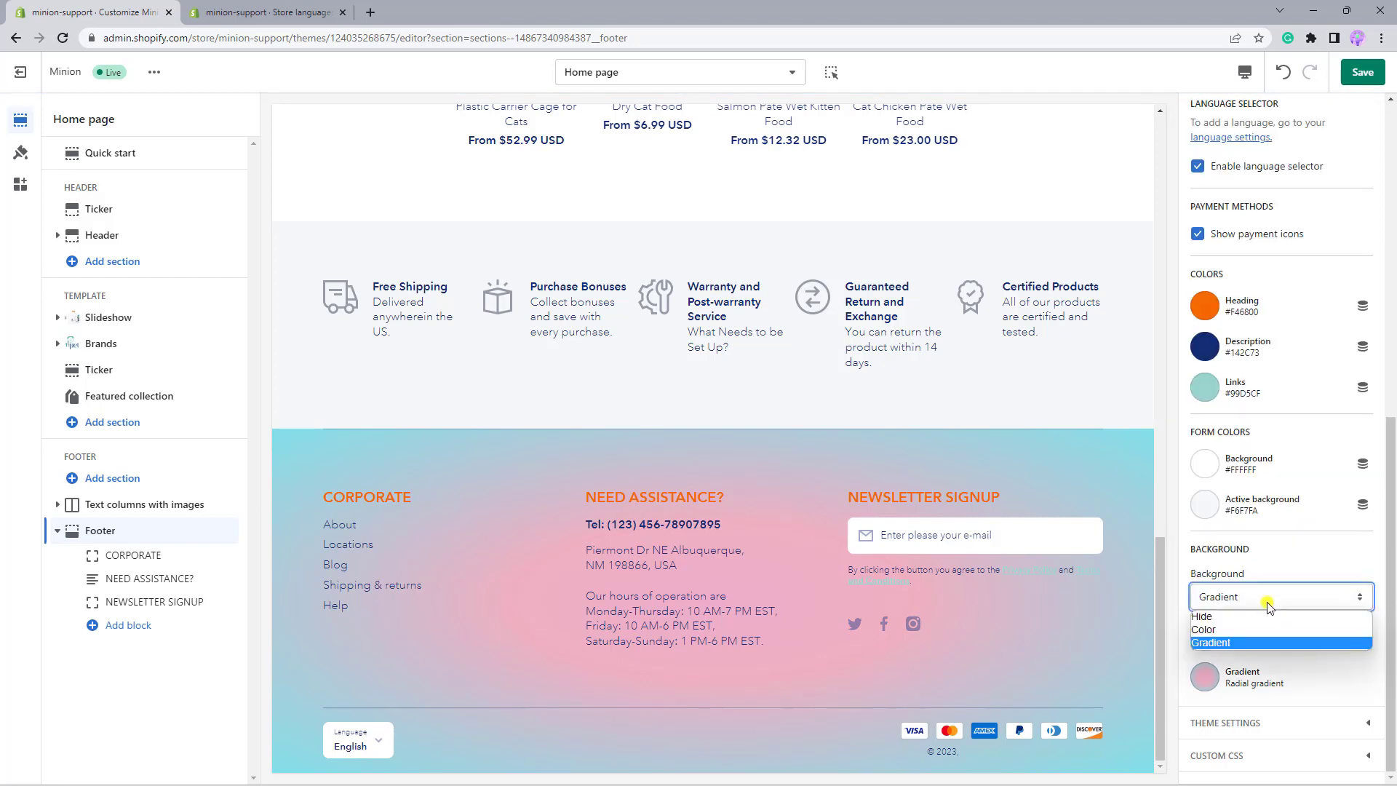
pyautogui.click(1238, 617)
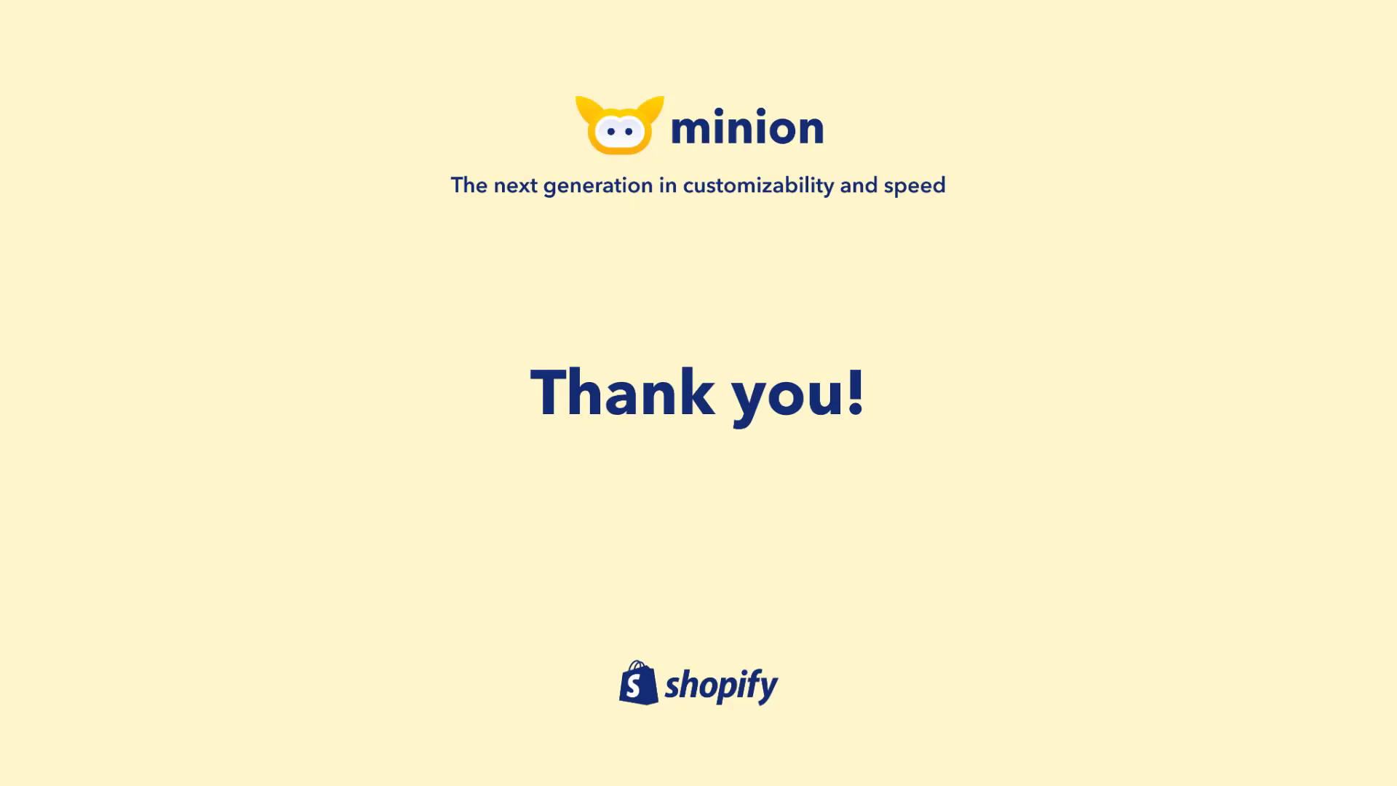